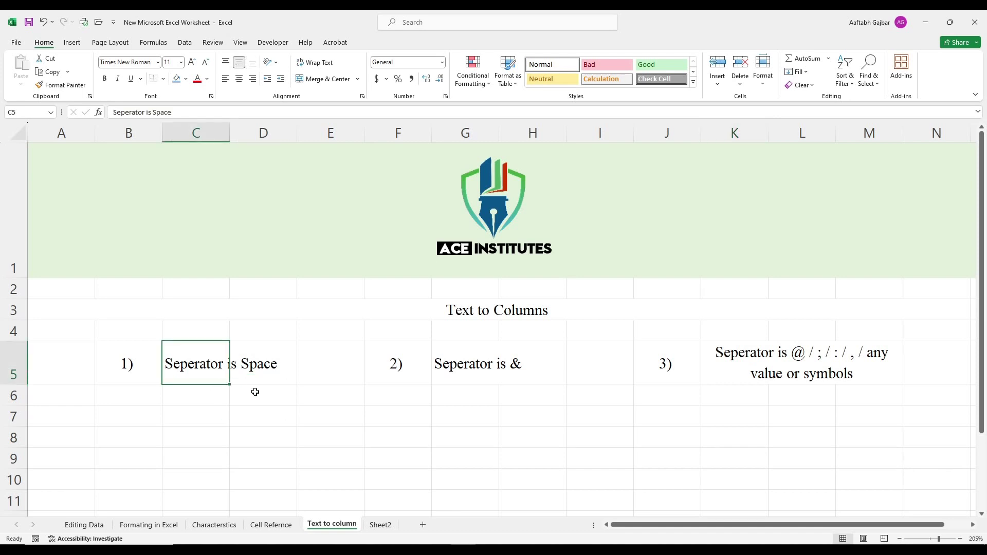
# Step: Look over the space, ampersand and symbol separator headings, then switch to Sheet2
pyautogui.click(259, 376)
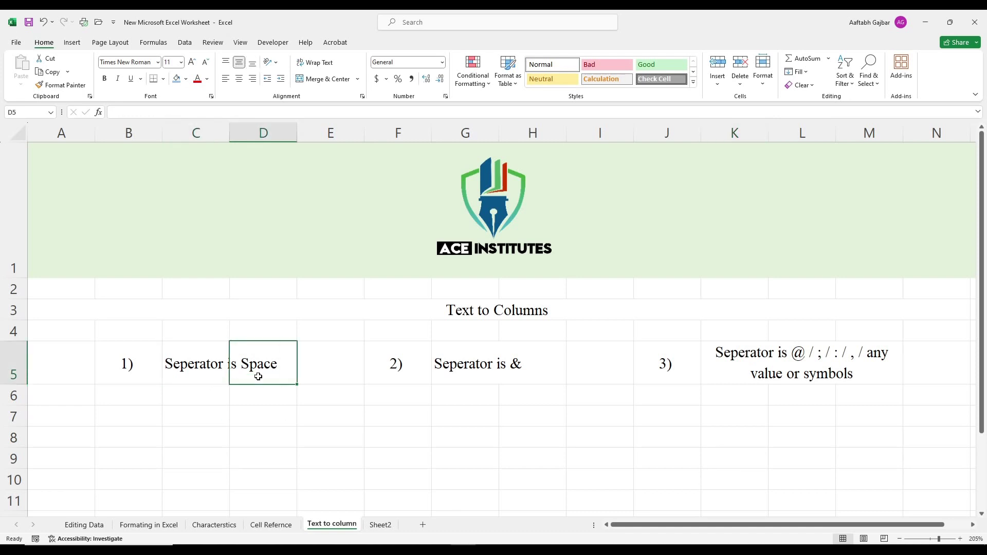
pyautogui.click(529, 373)
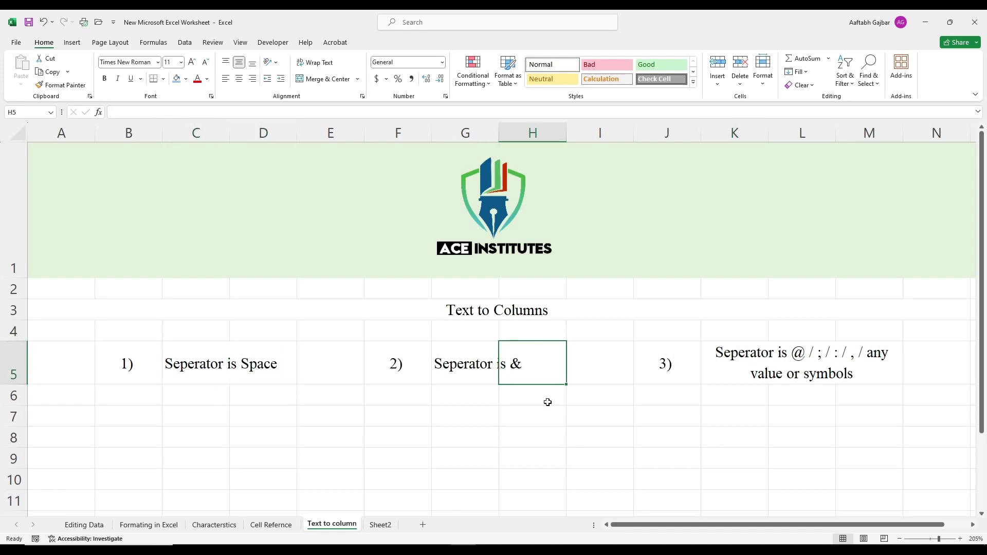
pyautogui.click(777, 349)
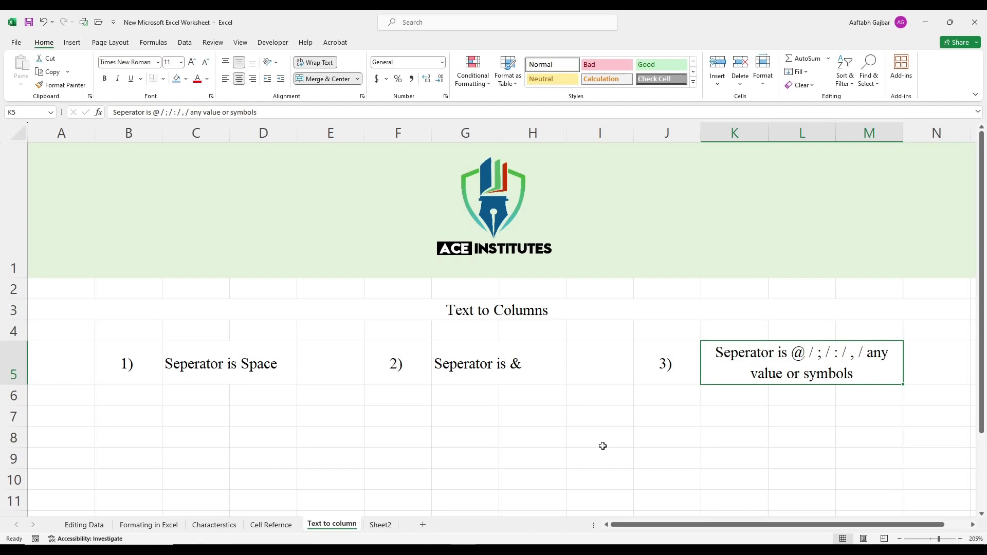
pyautogui.click(381, 525)
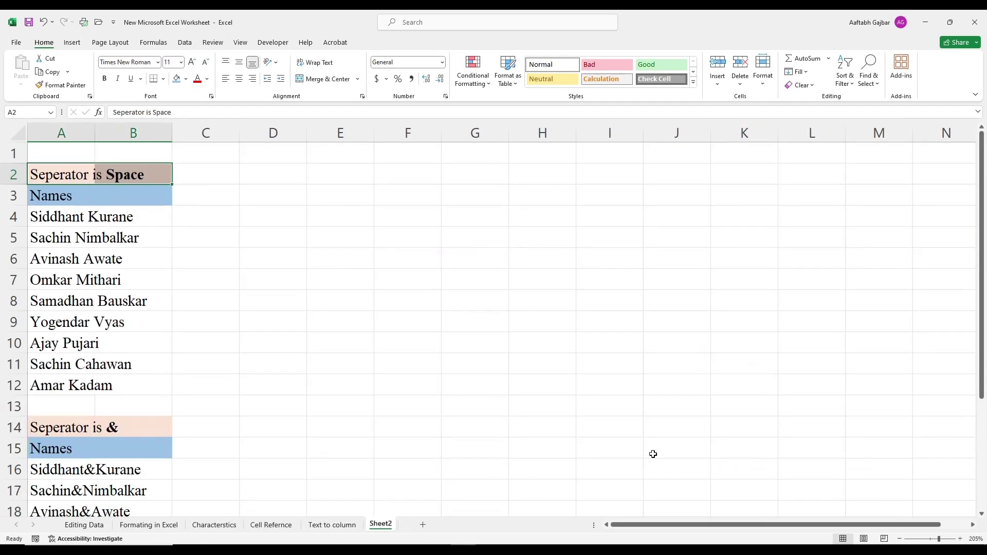
# Step: On Sheet2, inspect the space-separated full names under 'Seperator is Space' starting in A4
pyautogui.click(591, 430)
pyautogui.click(73, 176)
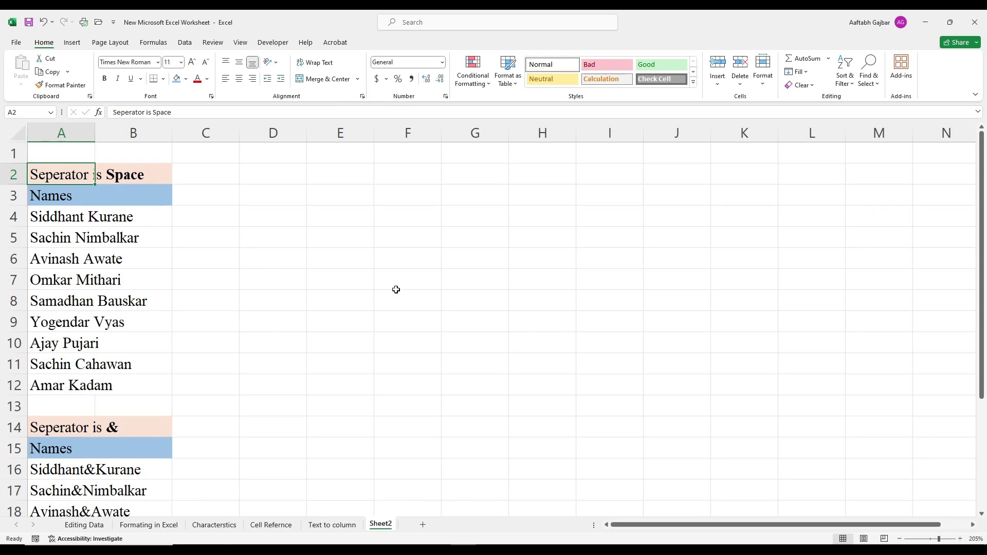
pyautogui.click(329, 282)
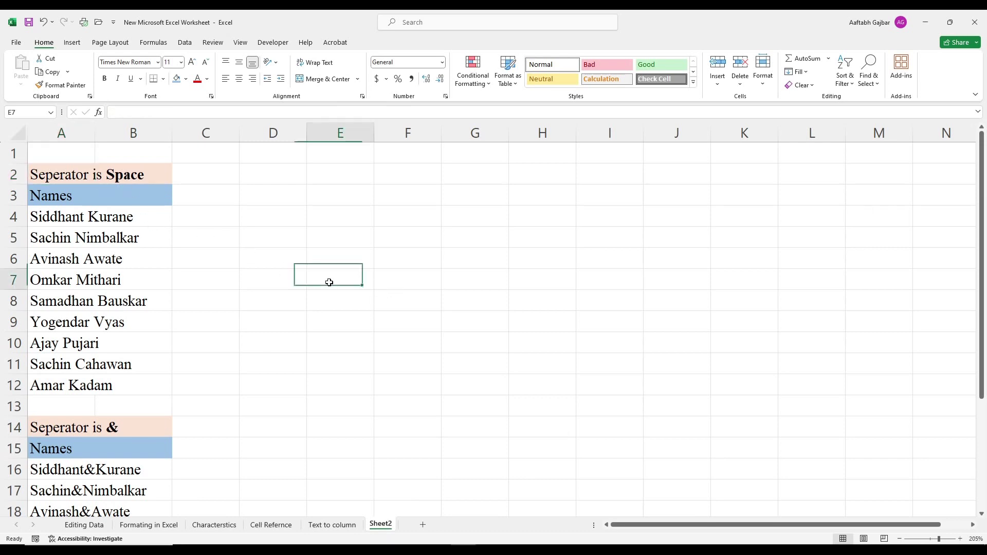
pyautogui.click(55, 226)
pyautogui.click(106, 221)
pyautogui.click(209, 240)
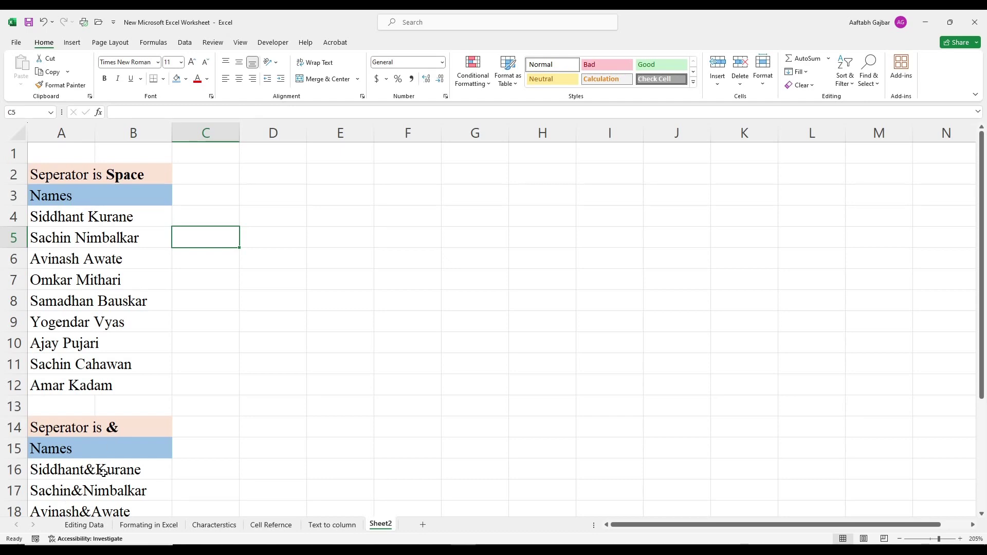
pyautogui.scroll(-2, 104, 470)
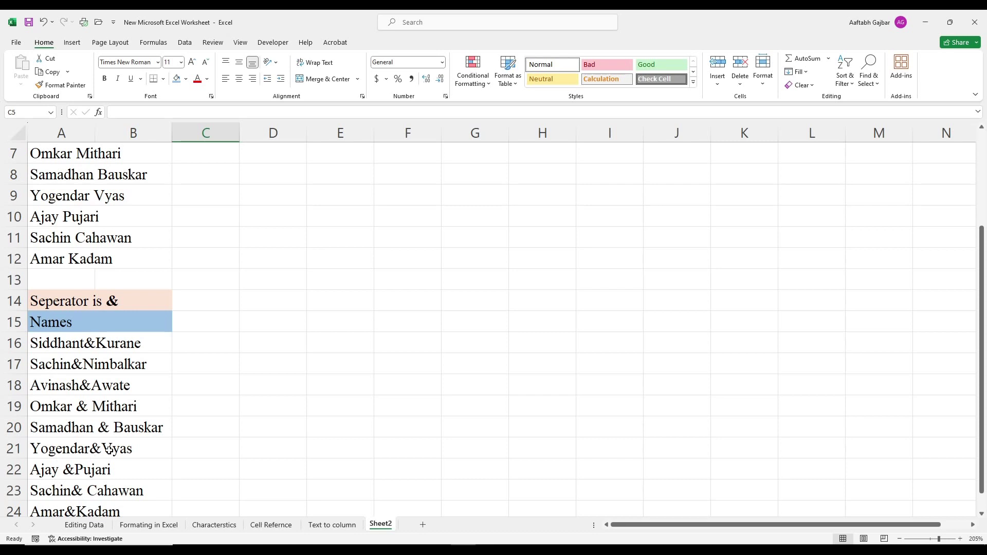
pyautogui.scroll(-1, 150, 455)
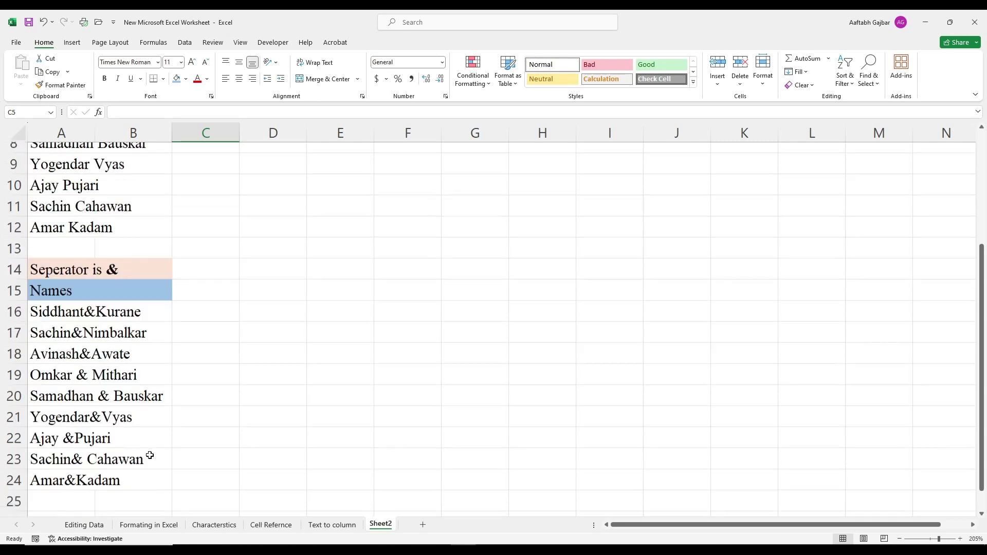
# Step: Inspect the ampersand-joined names, including those with spaces around the &
pyautogui.click(47, 406)
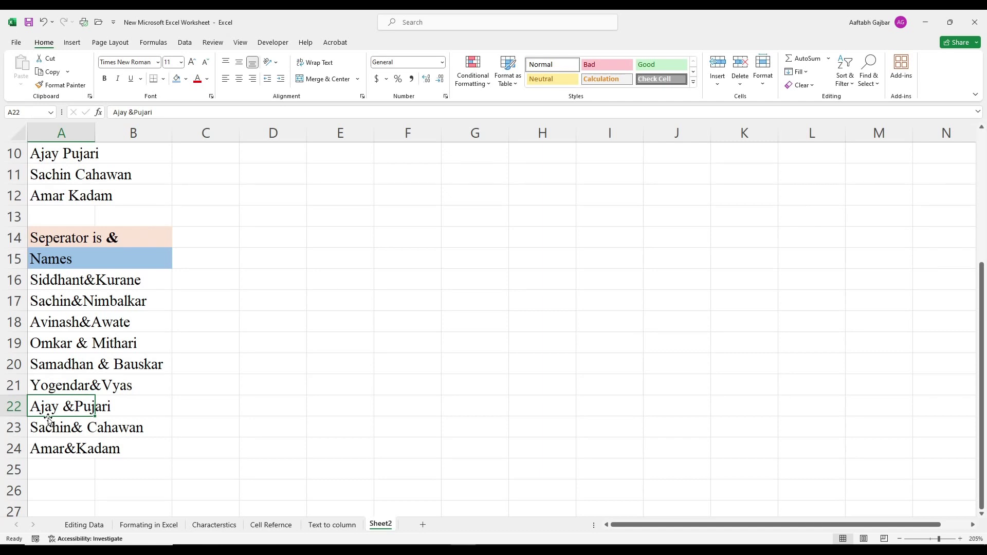
pyautogui.moveTo(73, 349); pyautogui.dragTo(136, 405)
pyautogui.click(140, 484)
pyautogui.scroll(3, 136, 482)
pyautogui.click(337, 406)
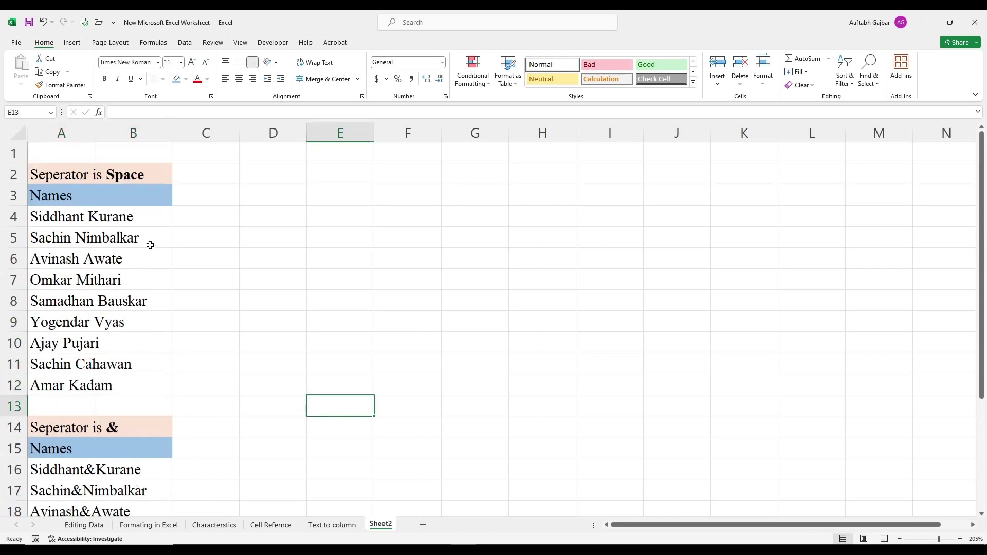
# Step: Widen column A so the full names in A4:A12 fit in their cells
pyautogui.click(66, 222)
pyautogui.moveTo(57, 242); pyautogui.dragTo(64, 387)
pyautogui.click(261, 393)
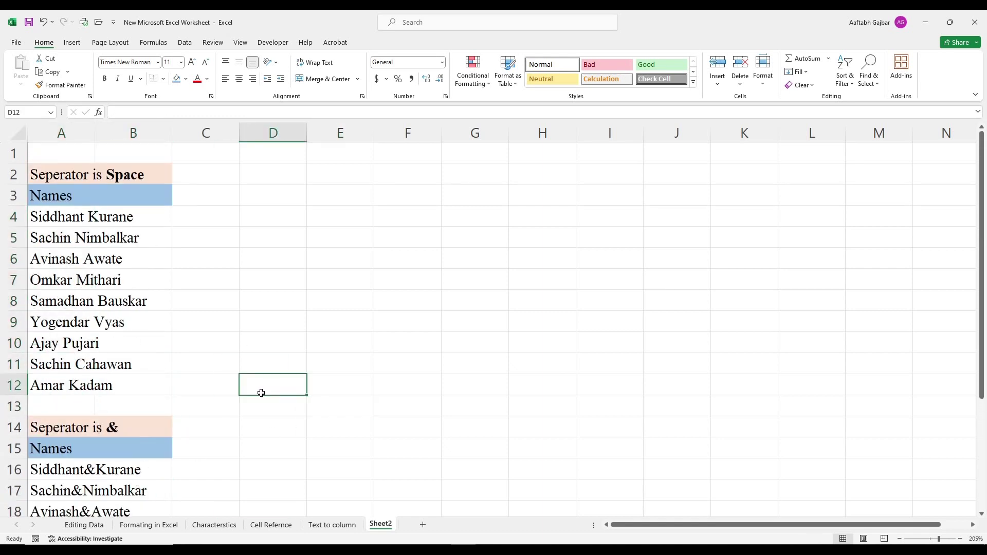
pyautogui.click(56, 218)
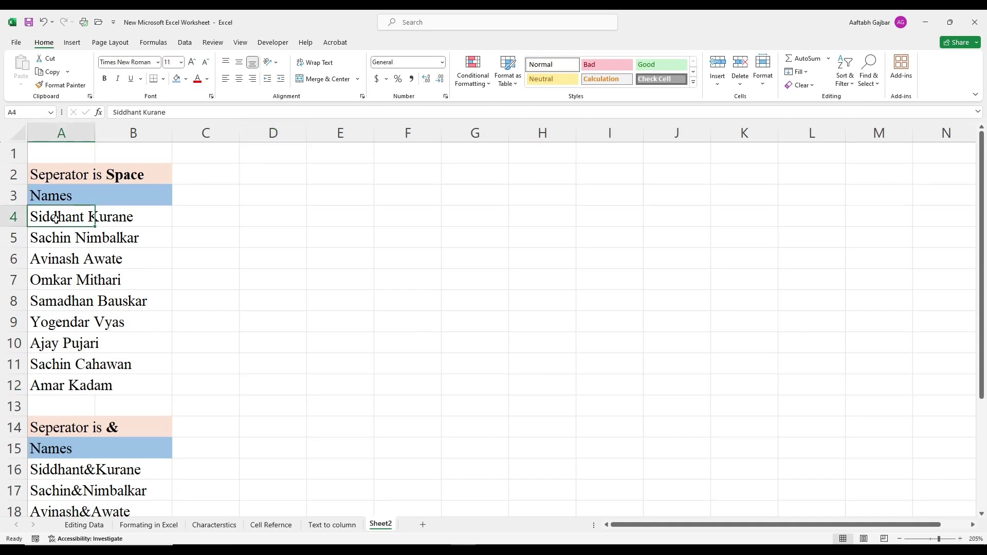
pyautogui.click(211, 223)
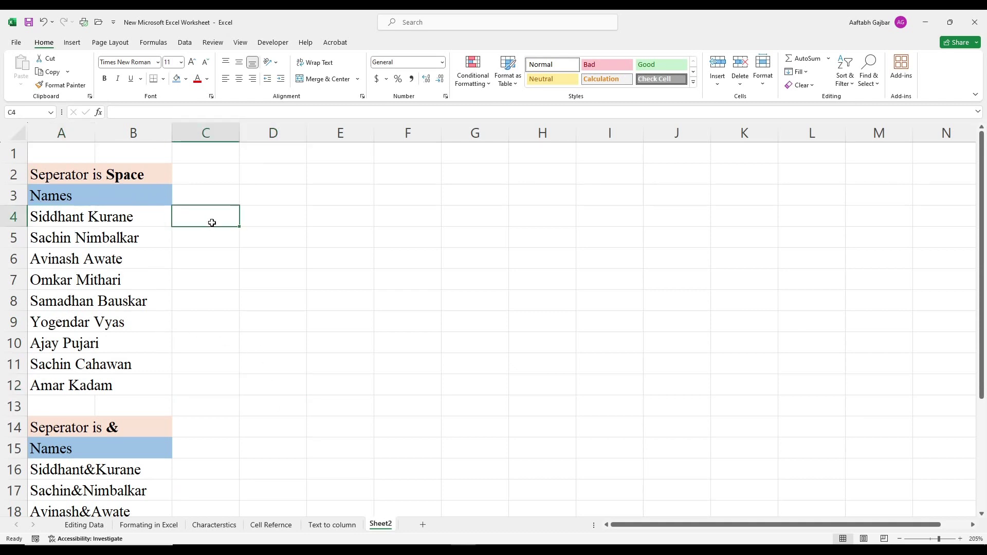
pyautogui.click(299, 213)
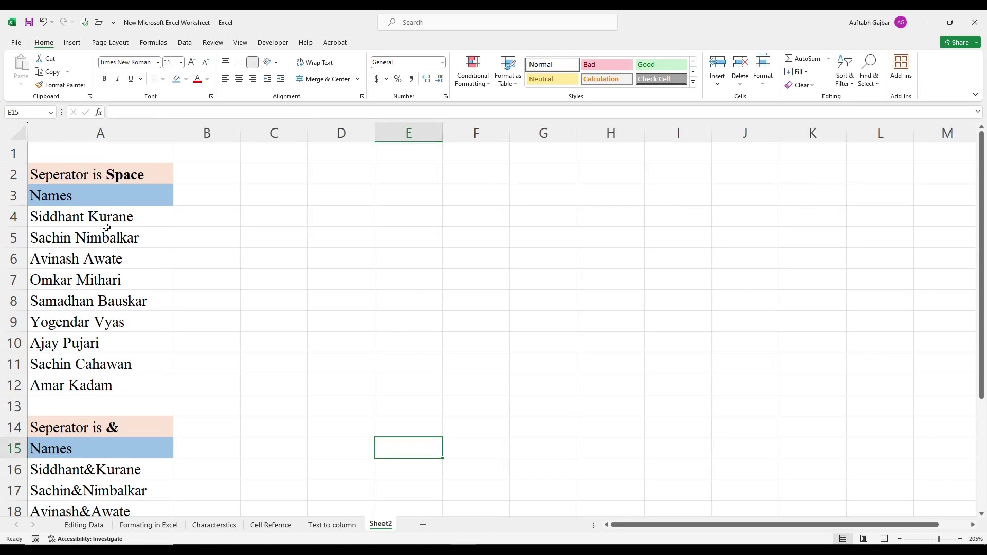
pyautogui.click(206, 218)
pyautogui.click(280, 218)
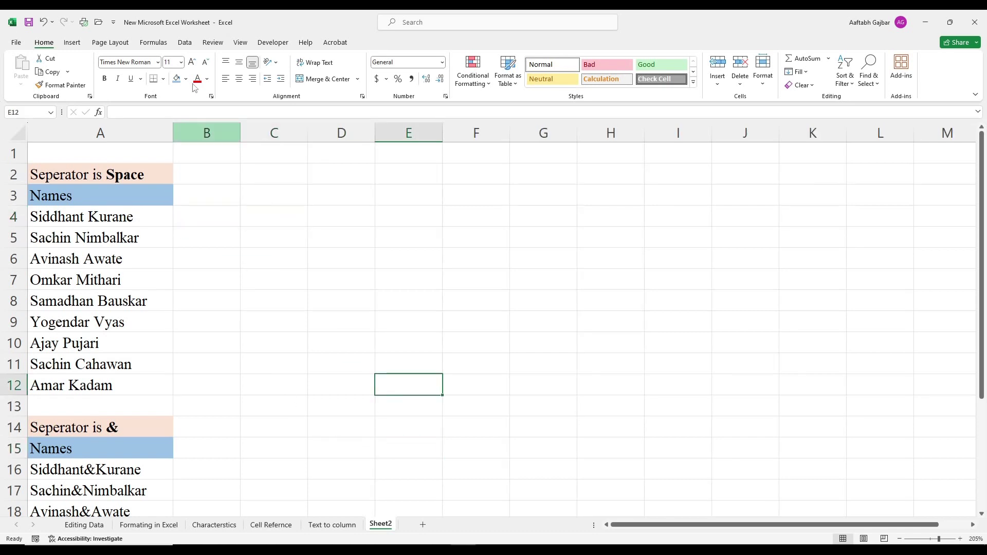
# Step: Select names A4:A12 and launch Text to Columns from the Data tab
pyautogui.click(185, 43)
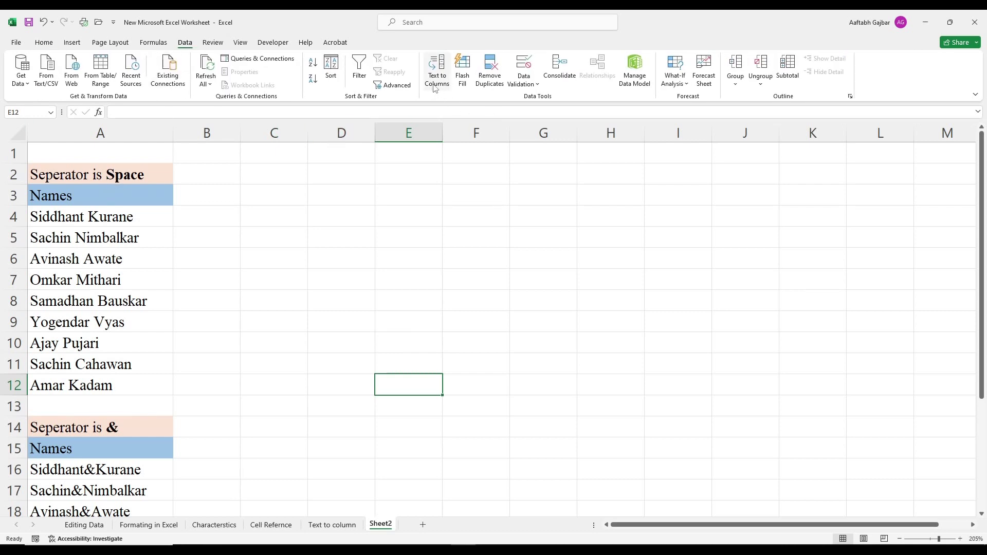
pyautogui.moveTo(57, 216); pyautogui.dragTo(37, 382)
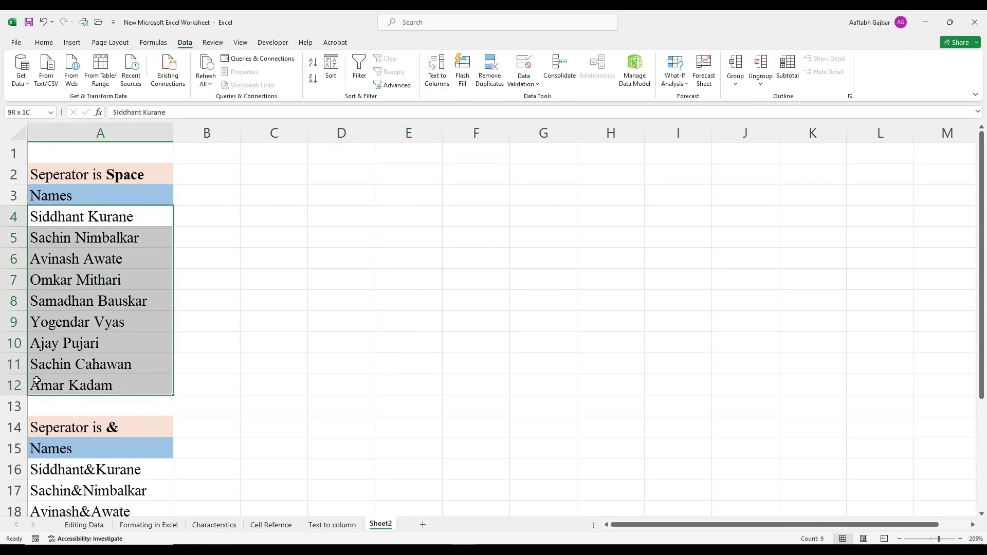
pyautogui.click(436, 69)
pyautogui.moveTo(292, 289); pyautogui.dragTo(394, 176)
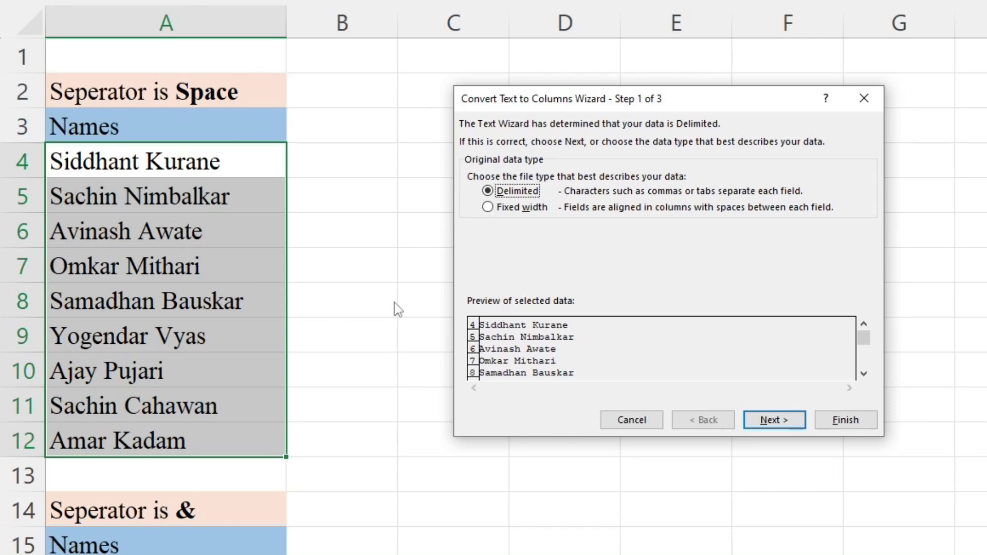
# Step: Split A4:A12 with Space as the delimiter, first names in A and surnames in B
pyautogui.moveTo(864, 339)
pyautogui.mouseDown()
pyautogui.moveTo(868, 383)
pyautogui.moveTo(866, 325)
pyautogui.mouseUp()
pyautogui.moveTo(623, 97); pyautogui.dragTo(771, 111)
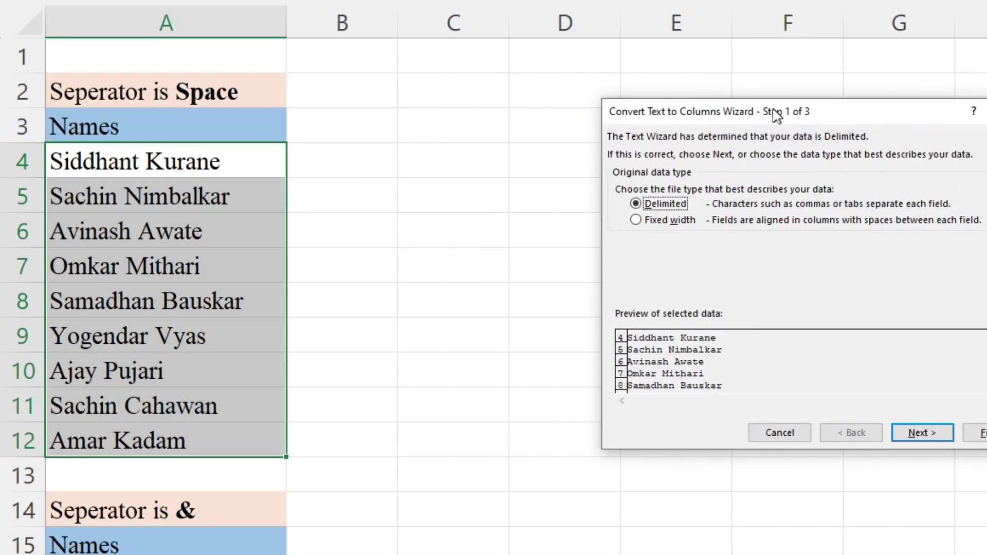
pyautogui.click(922, 434)
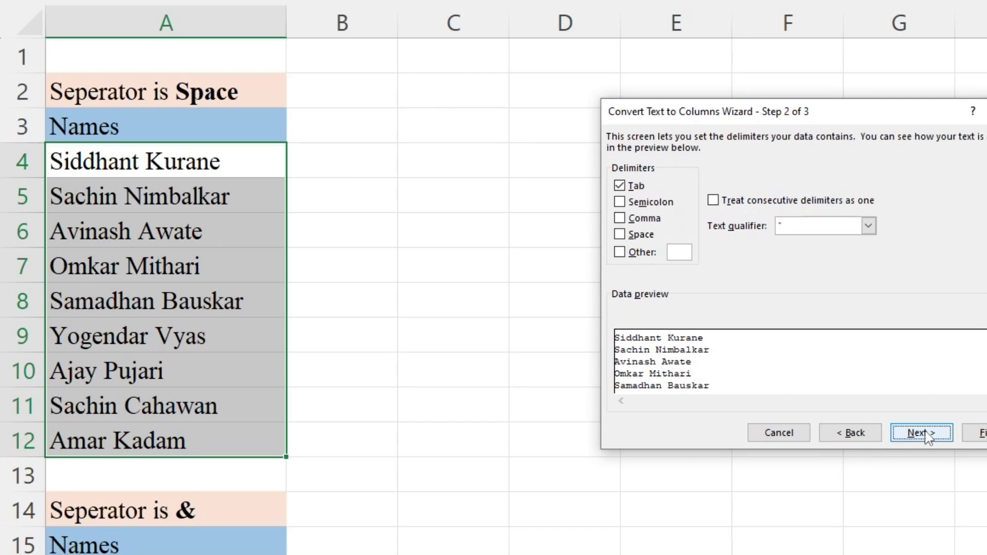
pyautogui.moveTo(850, 119); pyautogui.dragTo(686, 127)
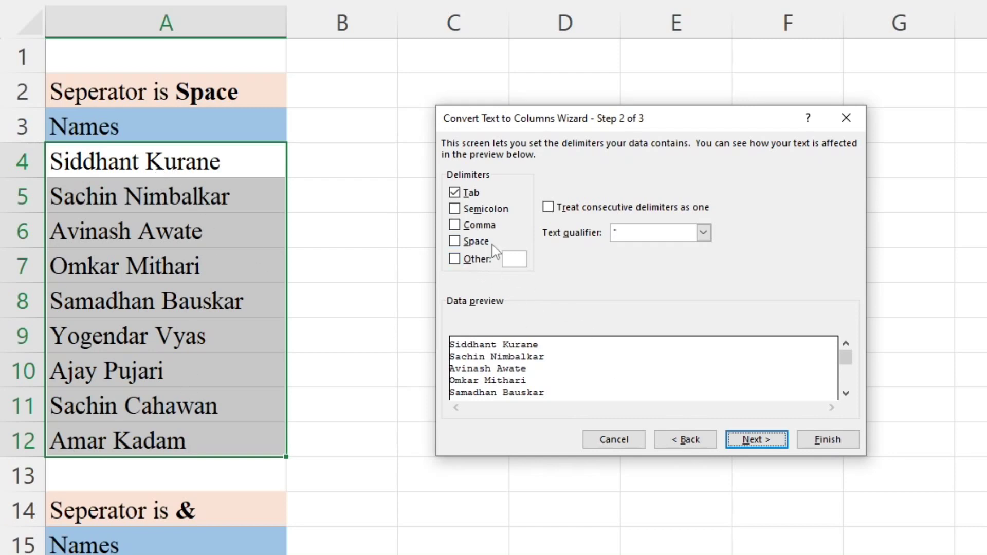
pyautogui.click(460, 242)
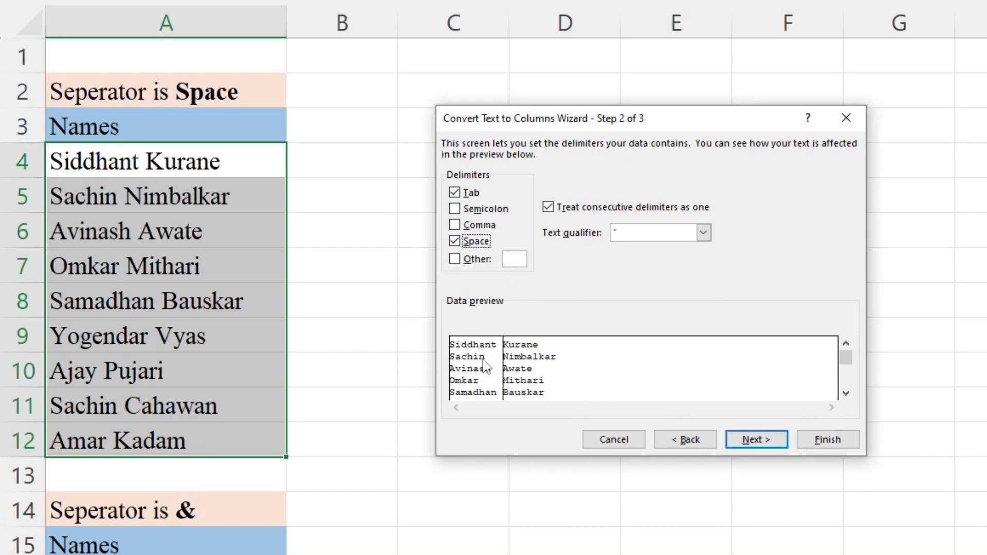
pyautogui.click(455, 242)
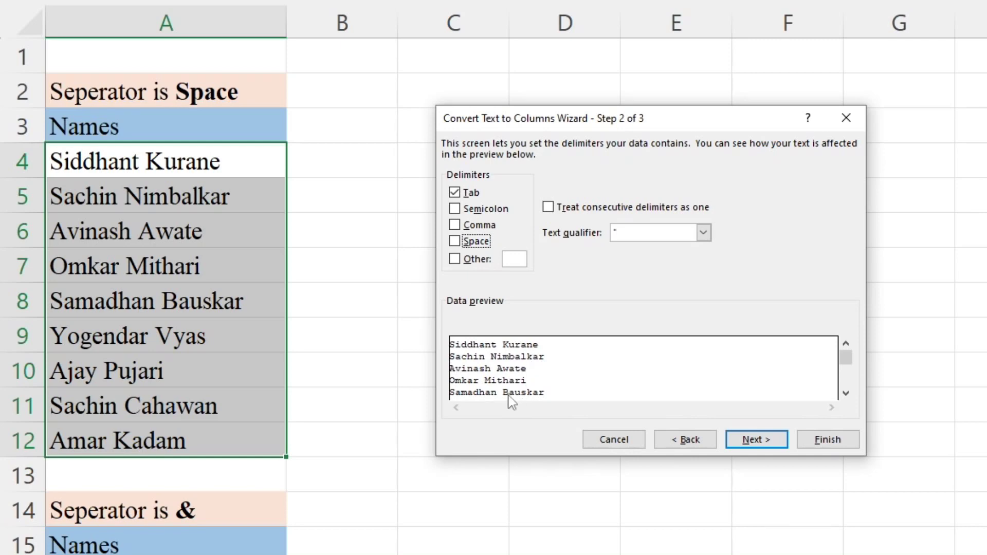
pyautogui.click(454, 241)
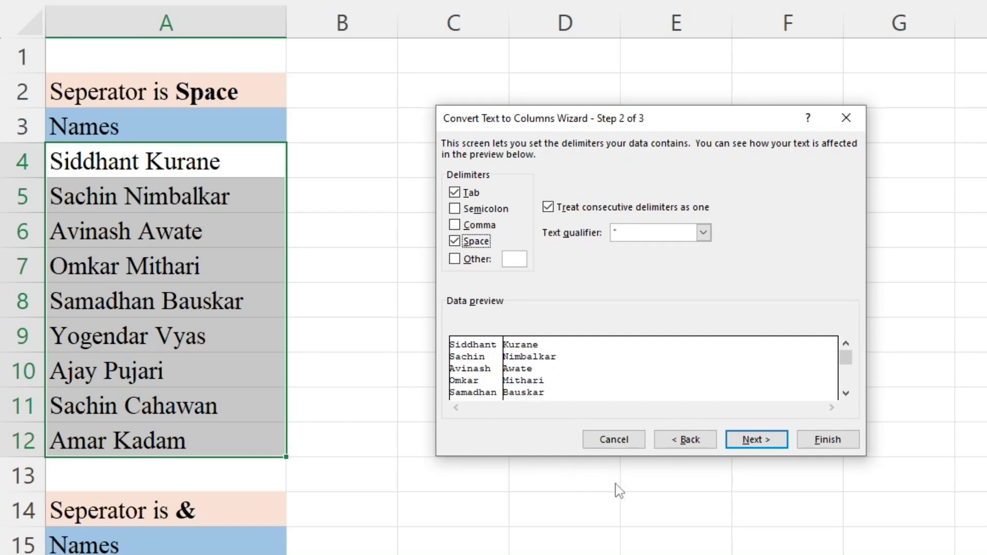
pyautogui.click(758, 442)
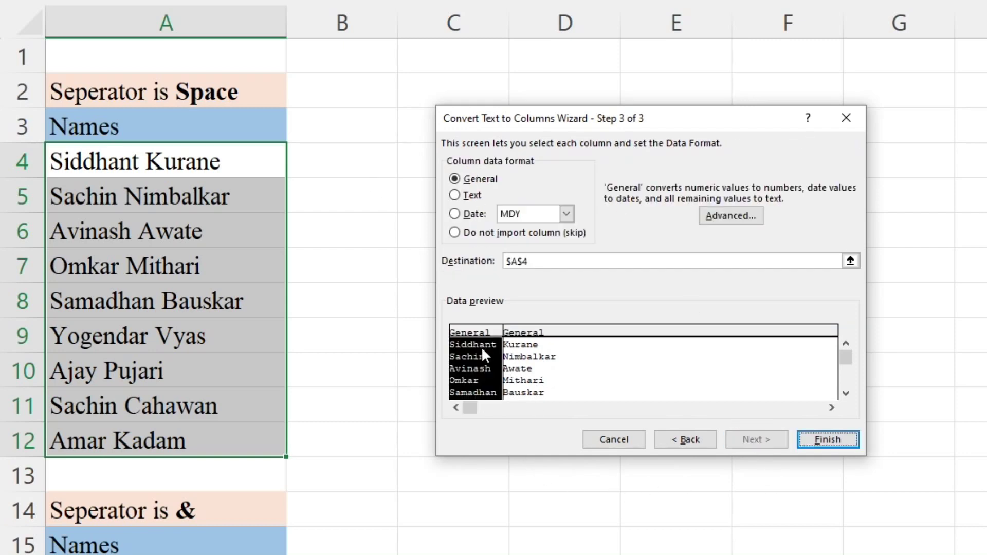
pyautogui.moveTo(614, 121); pyautogui.dragTo(853, 100)
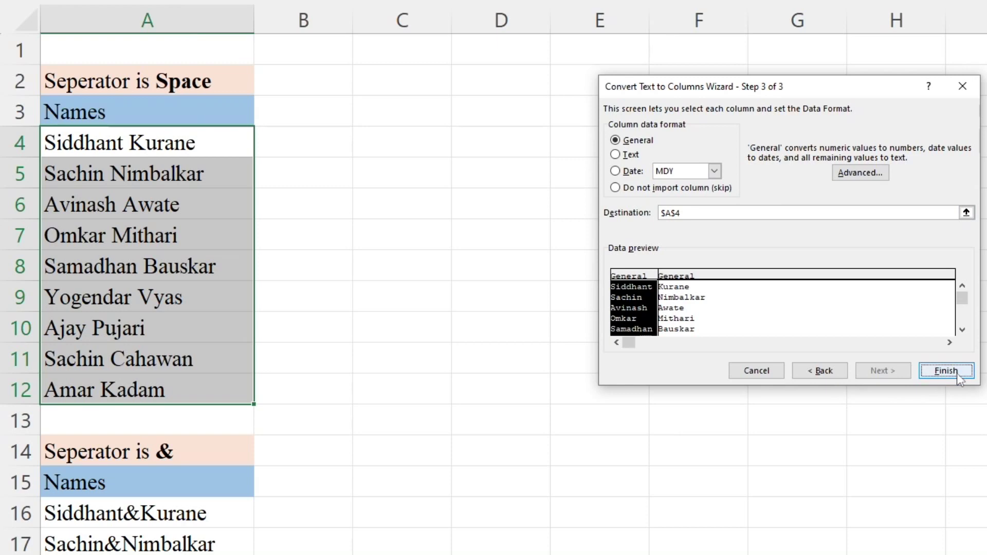
pyautogui.click(946, 370)
pyautogui.click(696, 427)
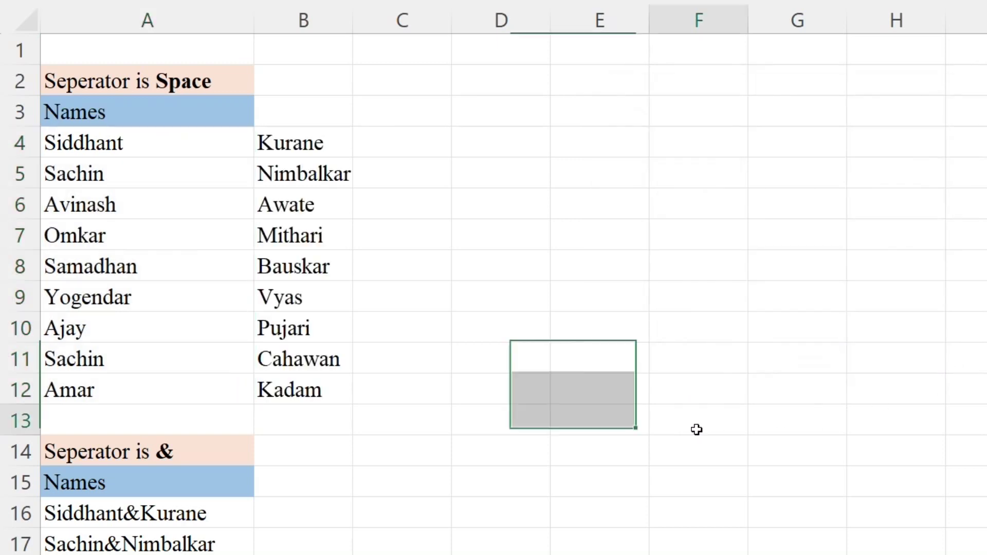
# Step: Check the split results: first names in column A, surnames in column B
pyautogui.moveTo(207, 154); pyautogui.dragTo(183, 380)
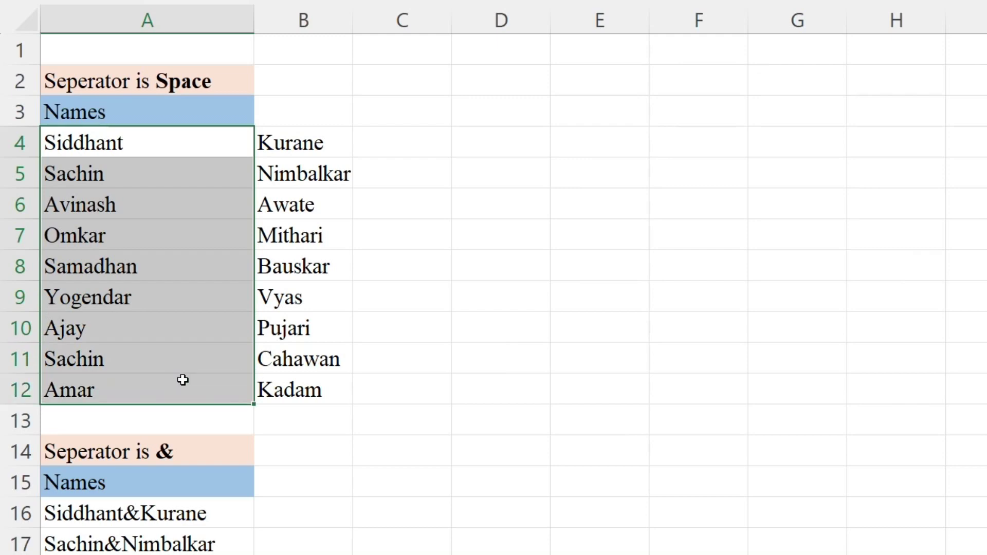
pyautogui.click(315, 149)
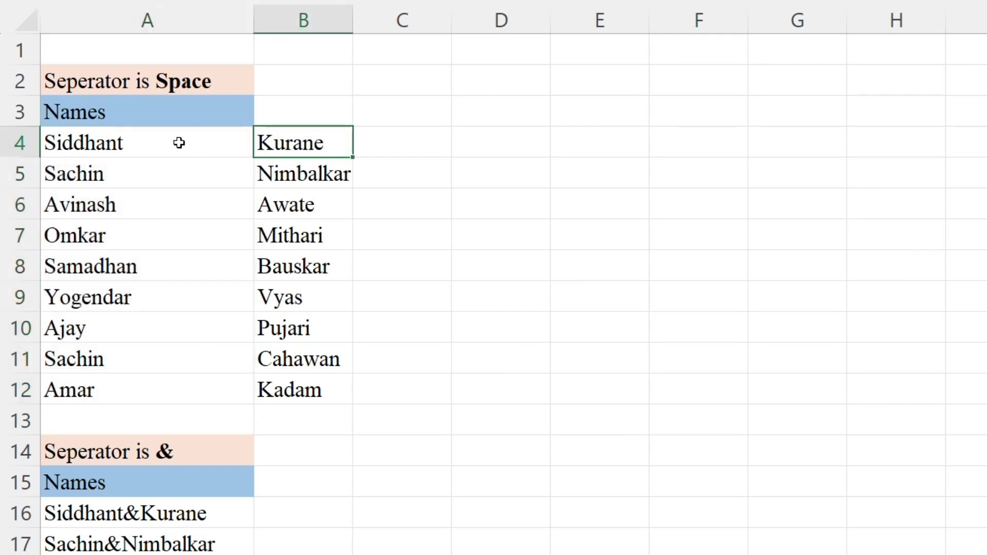
pyautogui.click(185, 142)
pyautogui.click(309, 148)
pyautogui.click(205, 148)
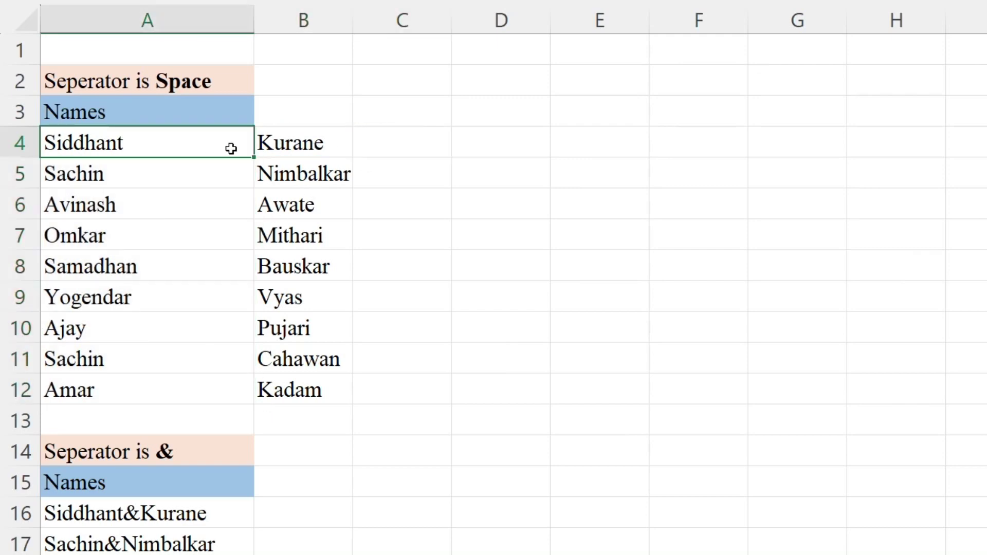
pyautogui.click(280, 149)
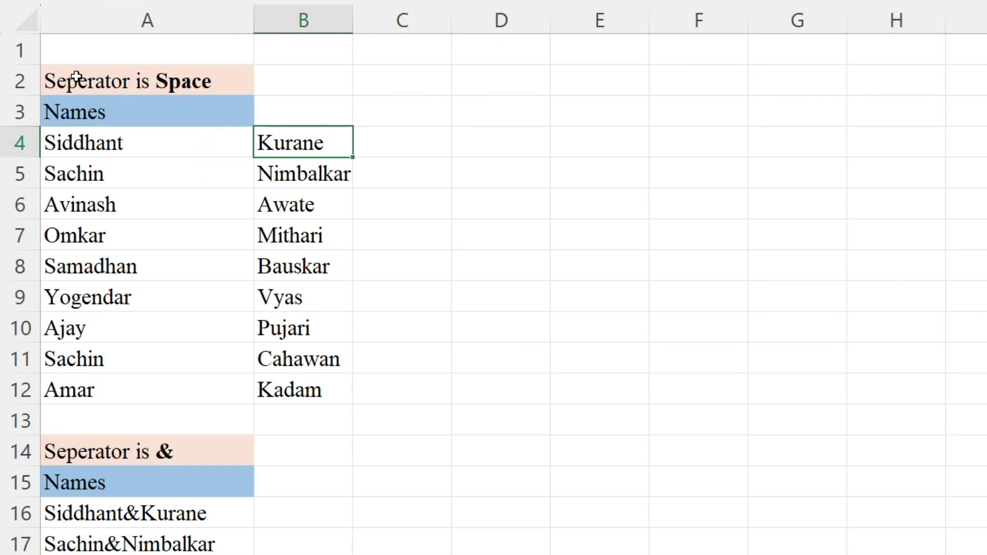
pyautogui.click(108, 81)
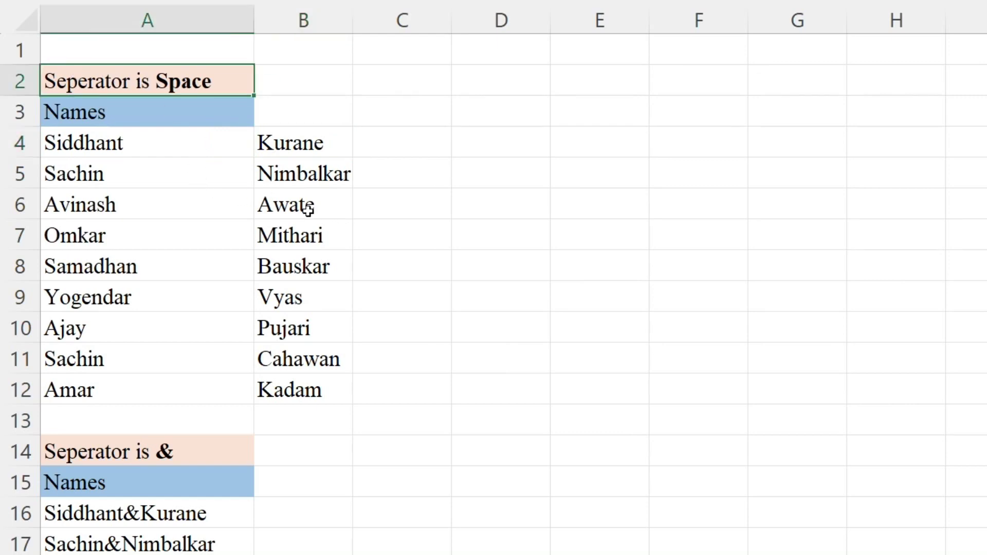
# Step: Undo the split with Ctrl+Z so A4:A12 hold the full names again
pyautogui.click(215, 156)
pyautogui.keyDown('shift'); pyautogui.click(236, 393); pyautogui.keyUp('shift')
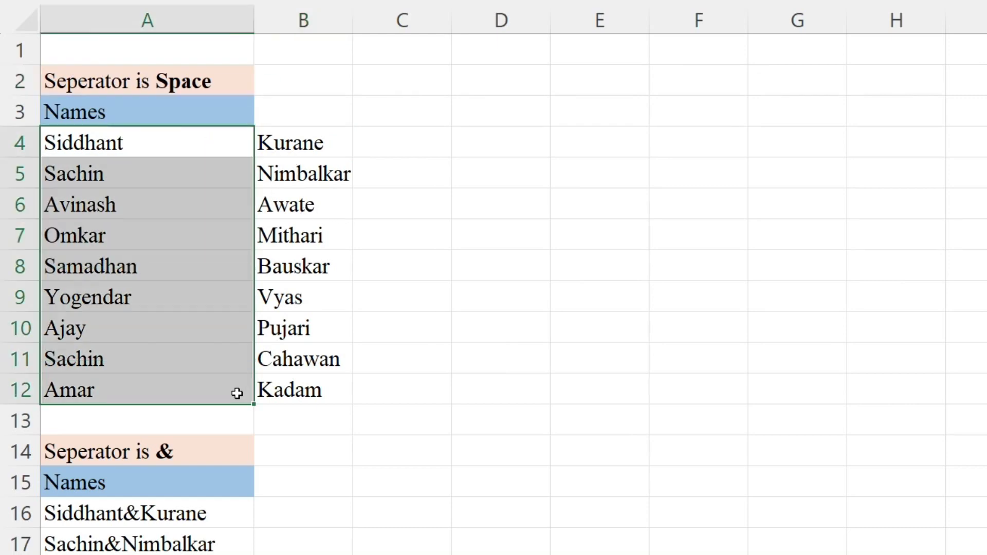
pyautogui.click(514, 458)
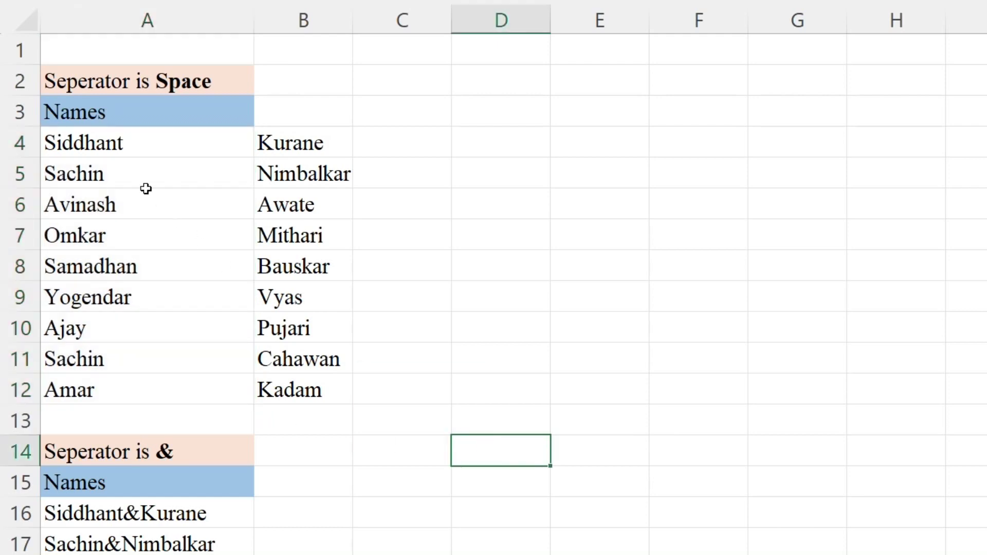
pyautogui.hotkey('ctrl', 'z')
pyautogui.click(798, 421)
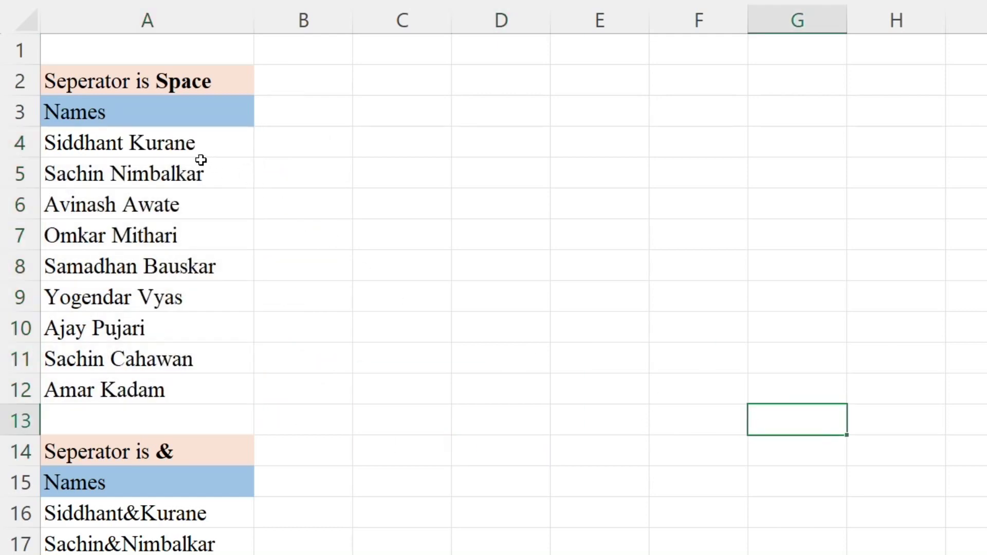
pyautogui.moveTo(195, 137); pyautogui.dragTo(197, 381)
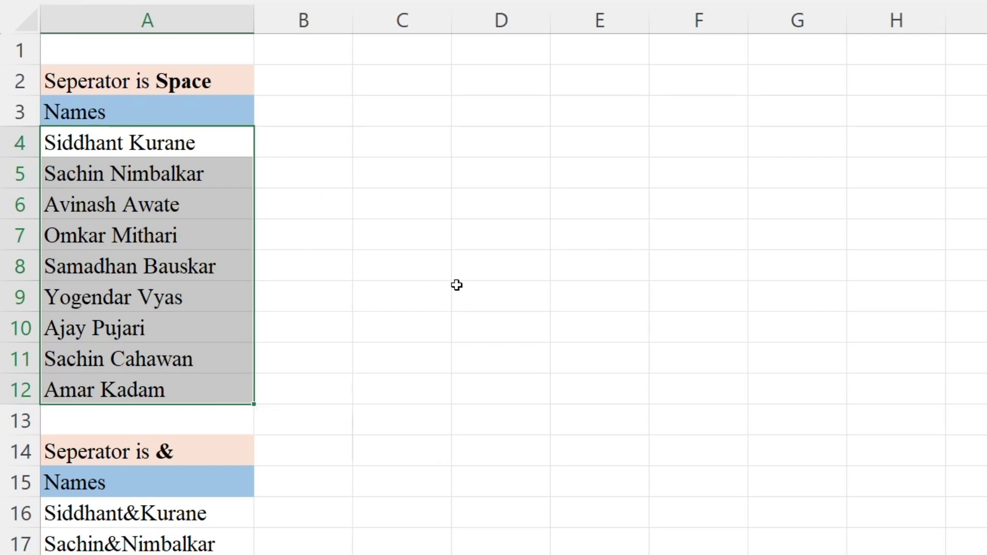
pyautogui.press('alt')
pyautogui.press('a')
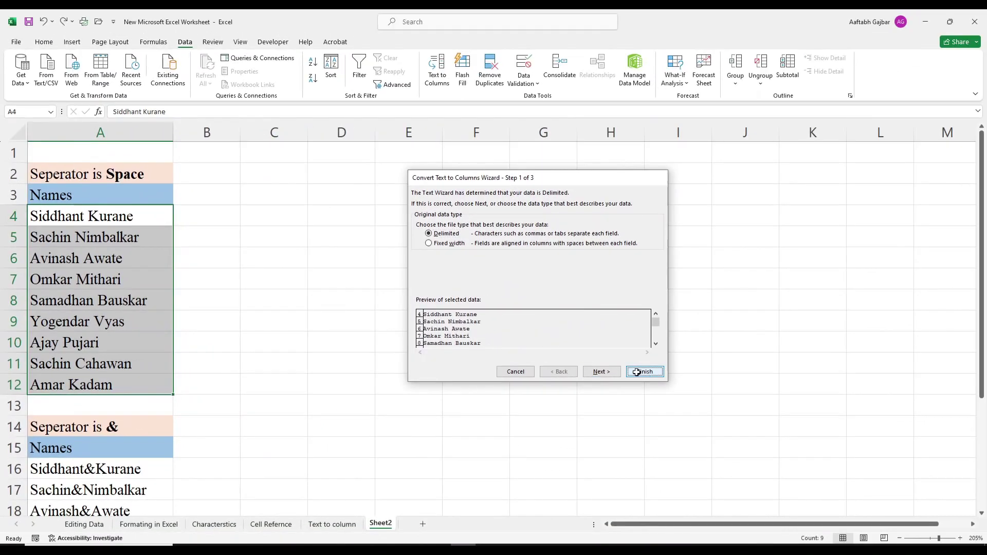
pyautogui.click(946, 370)
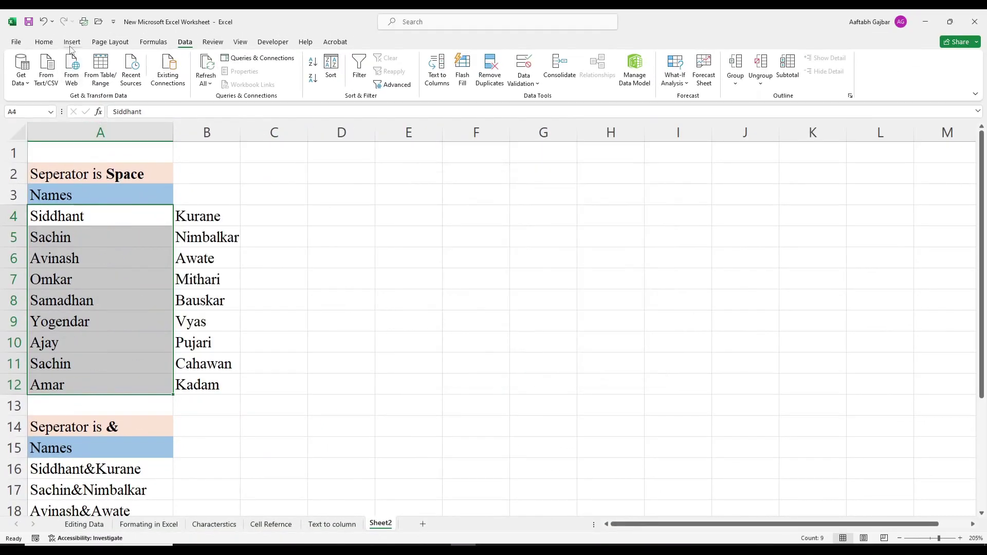
pyautogui.click(44, 42)
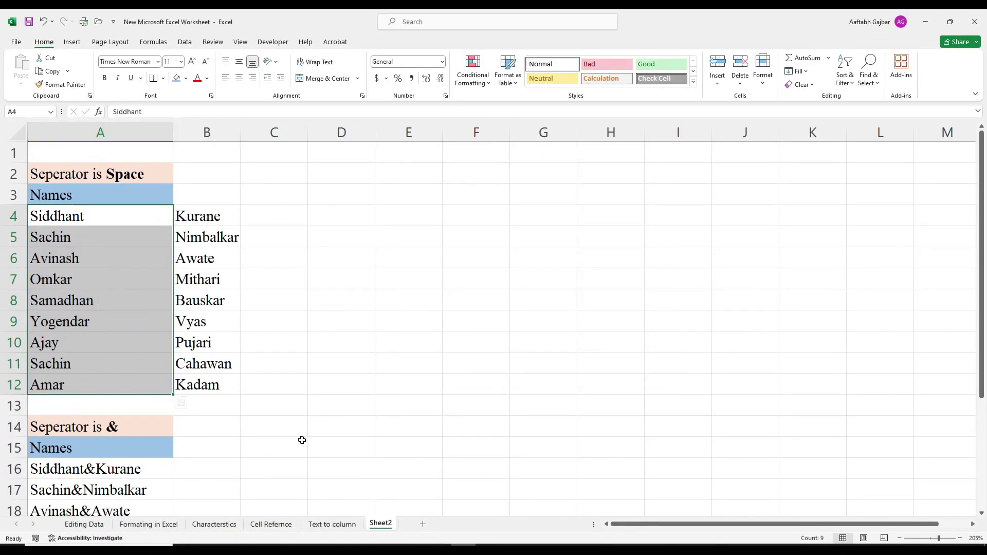
pyautogui.press('alt')
pyautogui.press('a')
pyautogui.press('e')
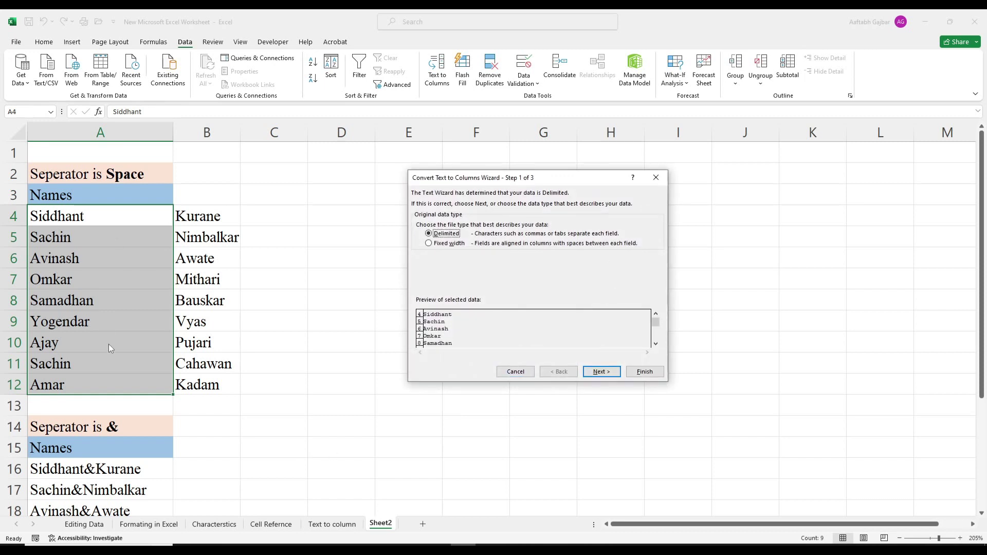
pyautogui.click(645, 371)
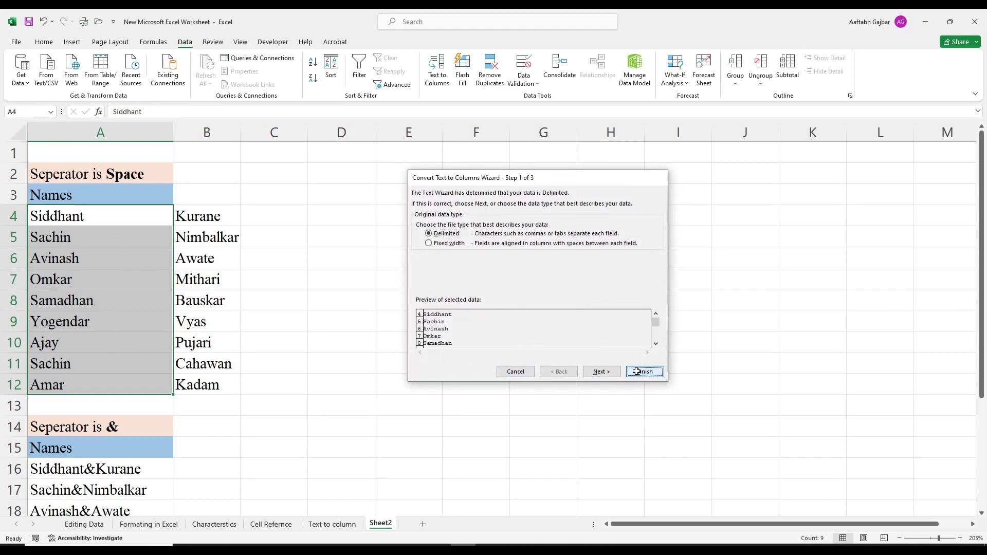
pyautogui.click(480, 382)
pyautogui.hotkey('ctrl', 'z')
pyautogui.click(476, 300)
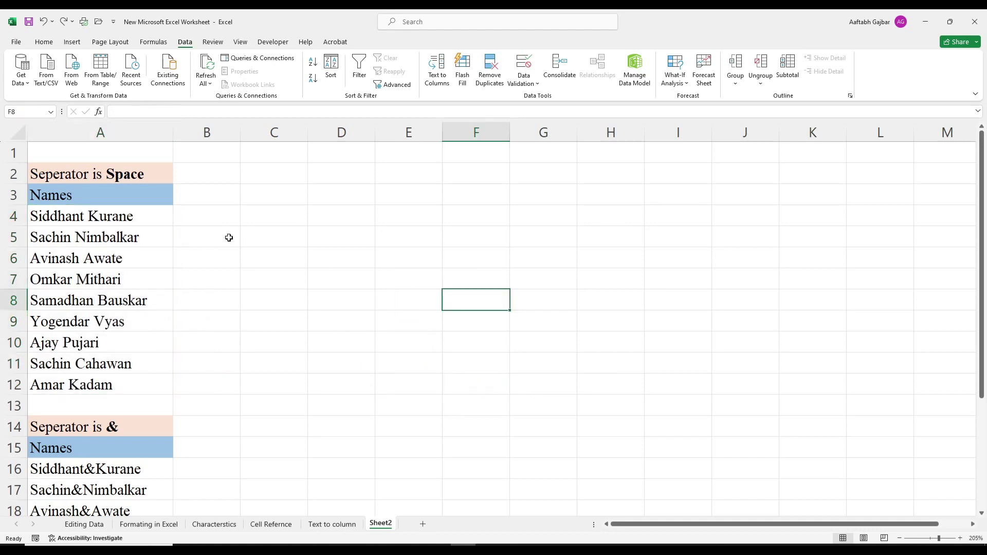
pyautogui.click(44, 41)
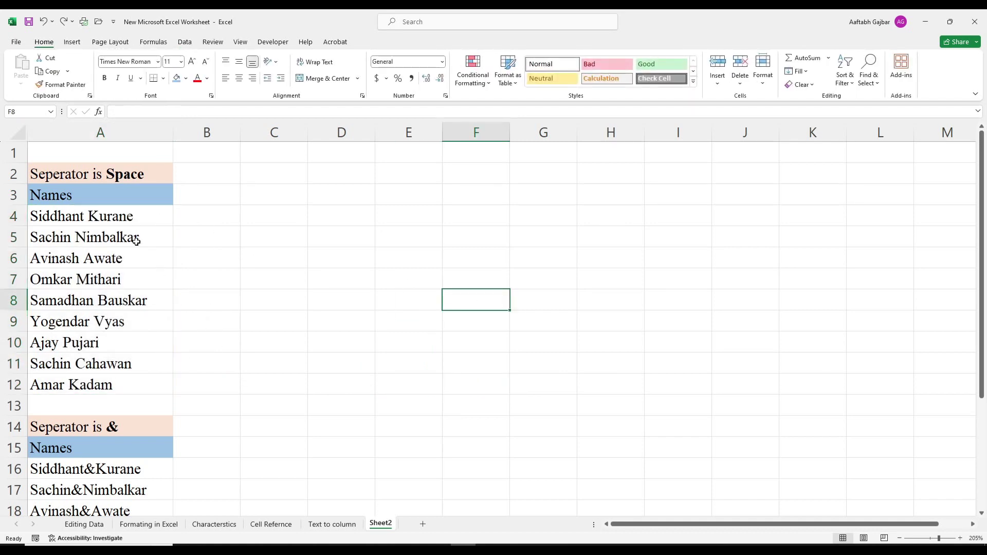
pyautogui.moveTo(103, 222); pyautogui.dragTo(109, 383)
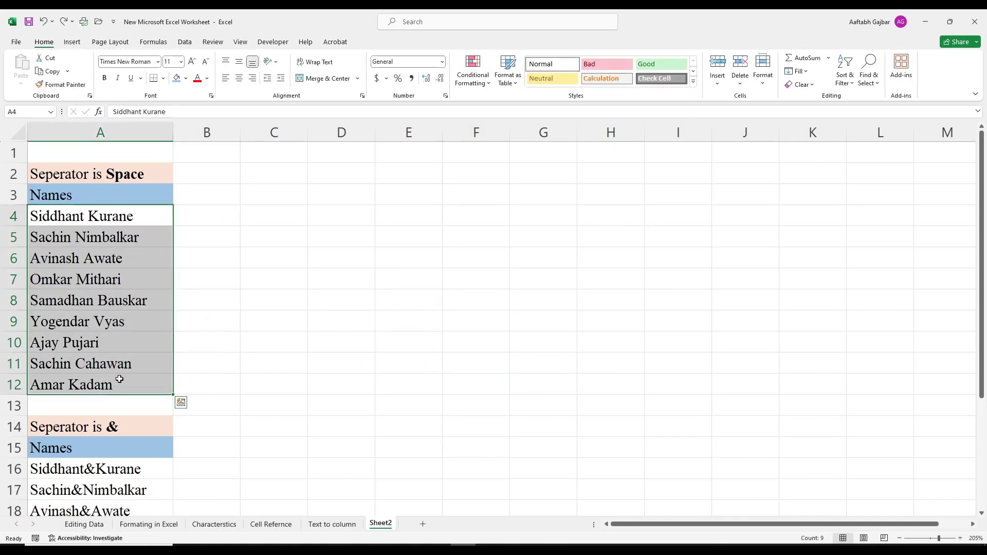
# Step: Launch Text to Columns on A4:A12 with Alt+A, E and choose Space as the delimiter
pyautogui.hotkey('alt', 'a')
pyautogui.press('e')
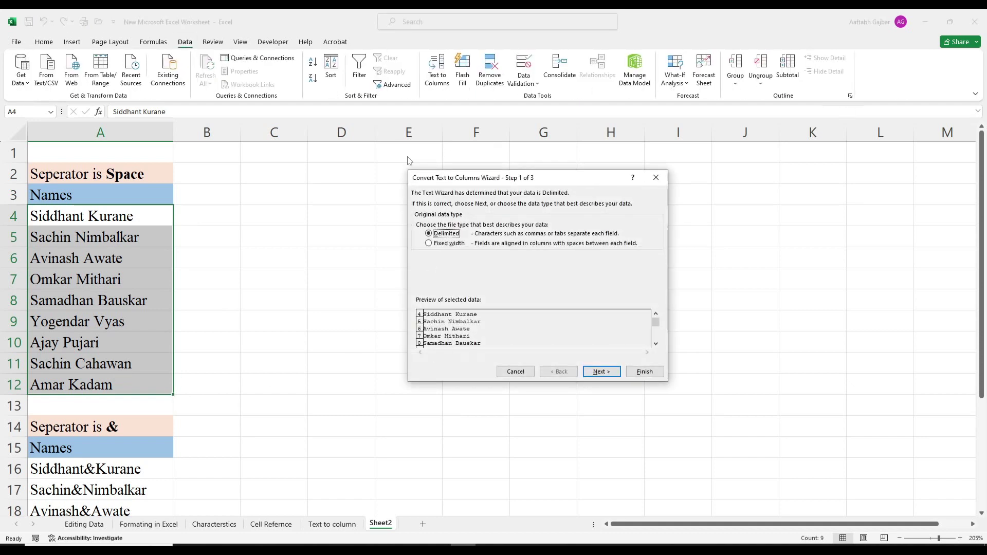
pyautogui.moveTo(562, 177); pyautogui.dragTo(425, 176)
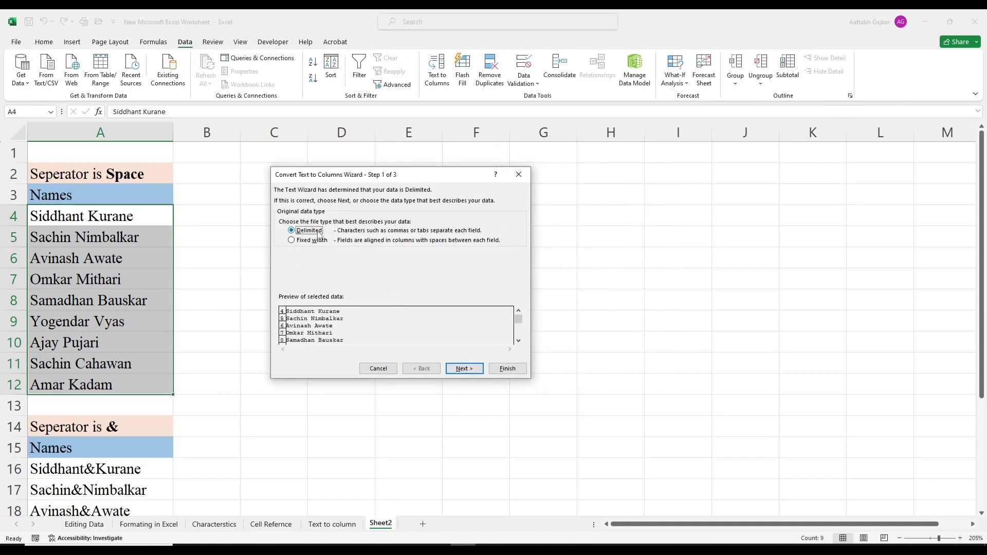
pyautogui.click(473, 370)
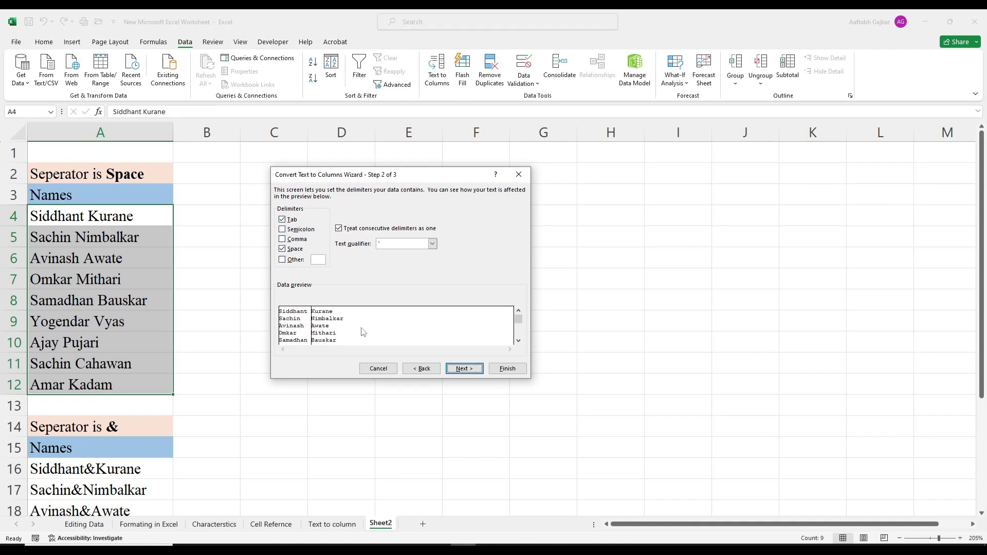
pyautogui.moveTo(396, 177); pyautogui.dragTo(496, 179)
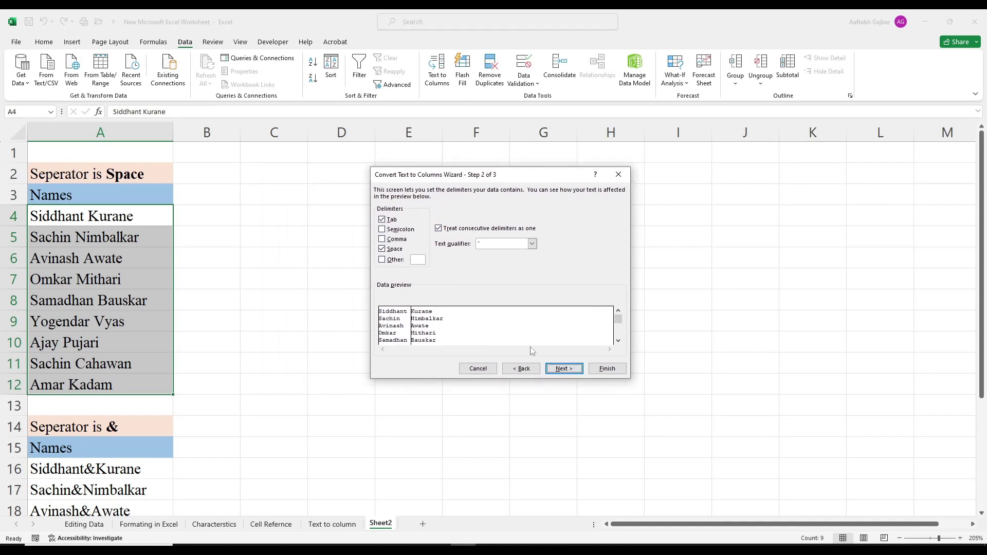
pyautogui.click(567, 369)
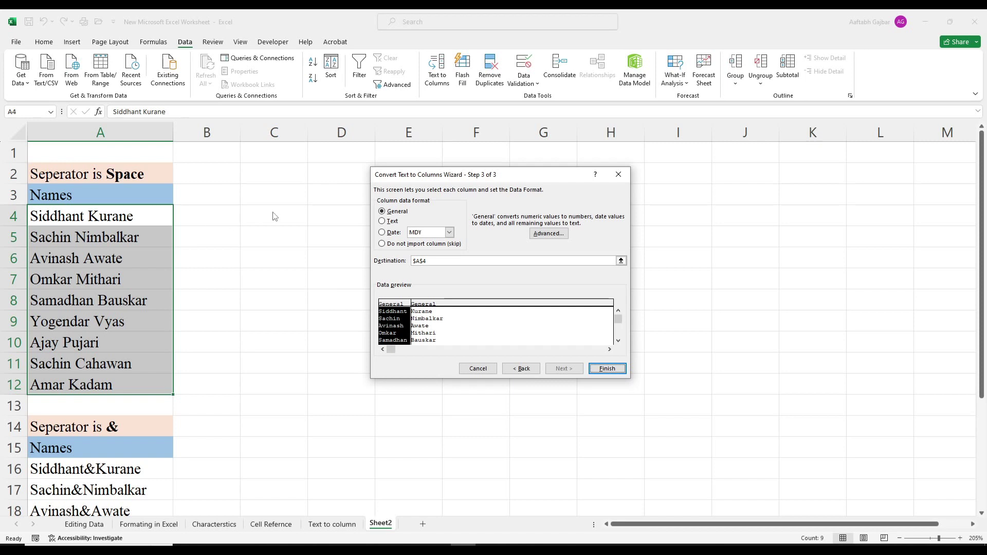
# Step: Set the destination to B4 and finish, putting first names in B and surnames in C
pyautogui.click(449, 262)
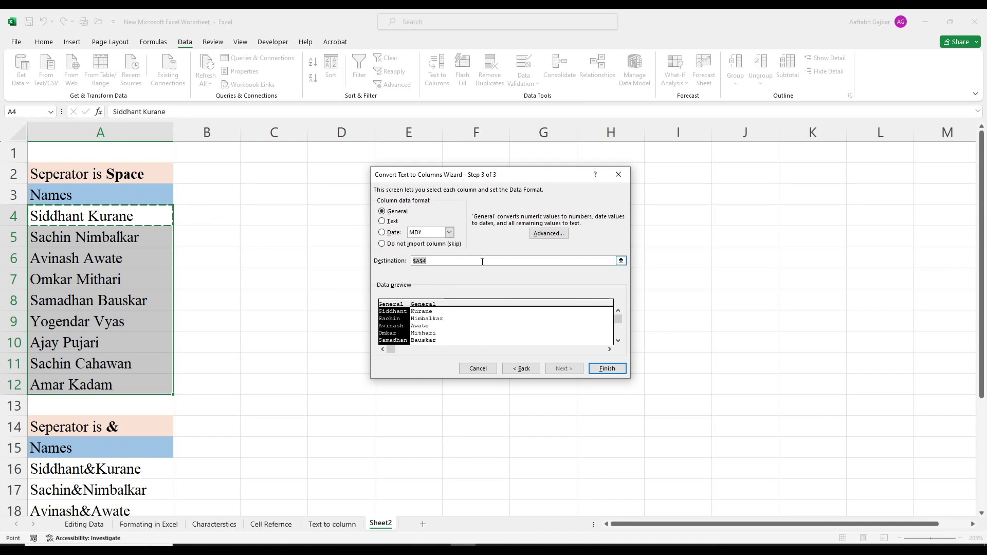
pyautogui.click(621, 261)
pyautogui.click(231, 218)
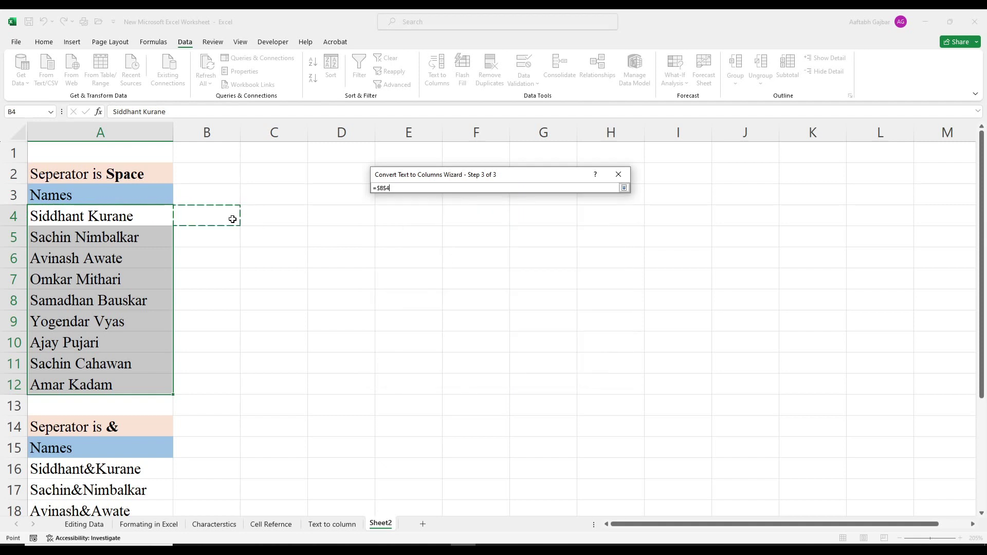
pyautogui.click(624, 188)
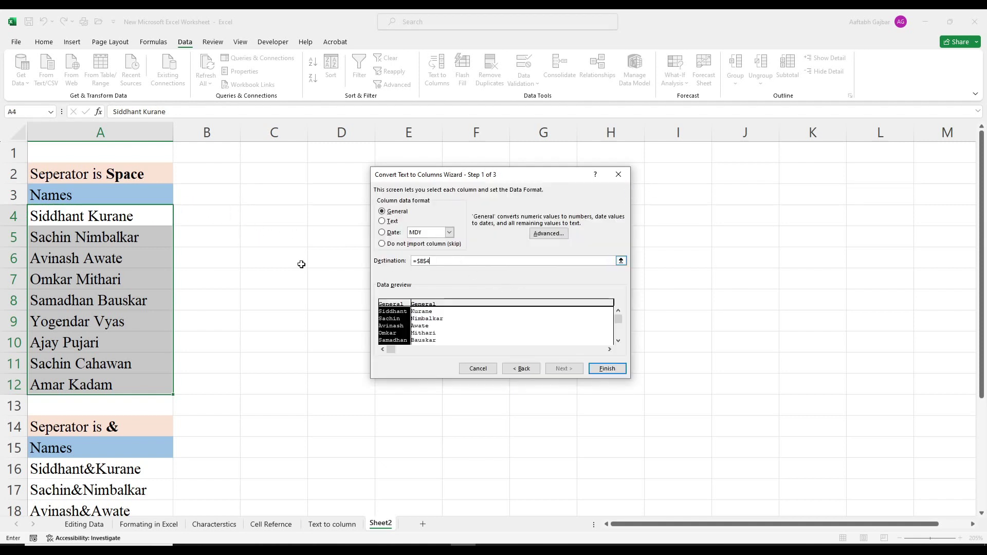
pyautogui.click(200, 218)
pyautogui.moveTo(475, 261); pyautogui.dragTo(1, 260)
pyautogui.click(228, 222)
pyautogui.click(609, 368)
pyautogui.click(420, 428)
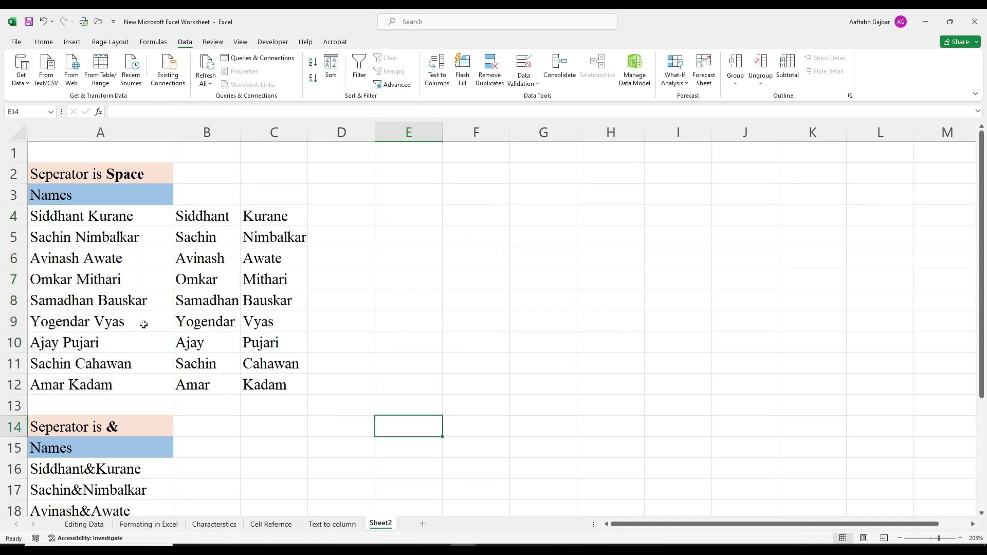
# Step: Review the original and split name ranges and widen column D
pyautogui.moveTo(114, 216); pyautogui.dragTo(132, 379)
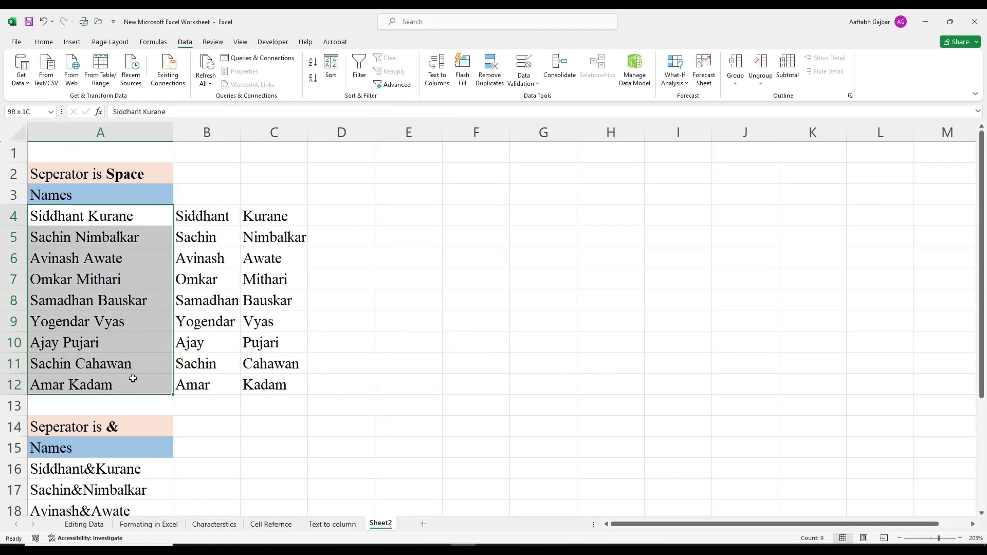
pyautogui.click(364, 447)
pyautogui.moveTo(97, 222); pyautogui.dragTo(96, 389)
pyautogui.click(524, 402)
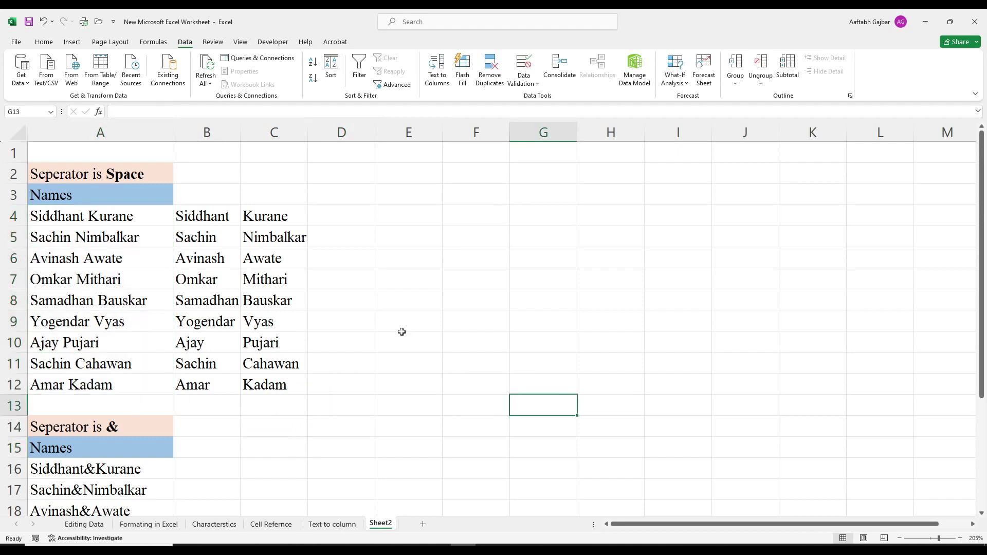
pyautogui.moveTo(197, 222); pyautogui.dragTo(280, 384)
pyautogui.click(547, 425)
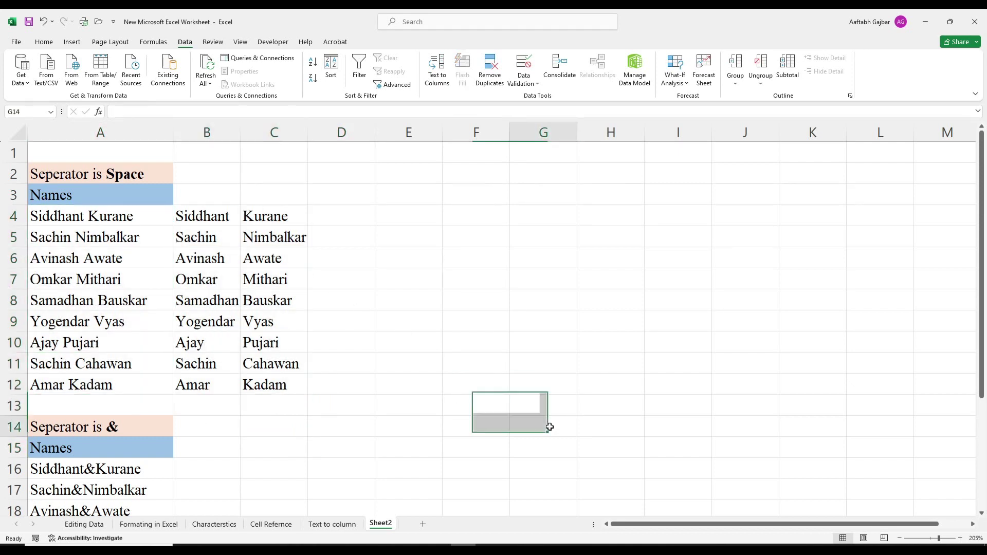
pyautogui.moveTo(375, 133); pyautogui.dragTo(443, 132)
pyautogui.moveTo(213, 220); pyautogui.dragTo(293, 219)
pyautogui.click(322, 276)
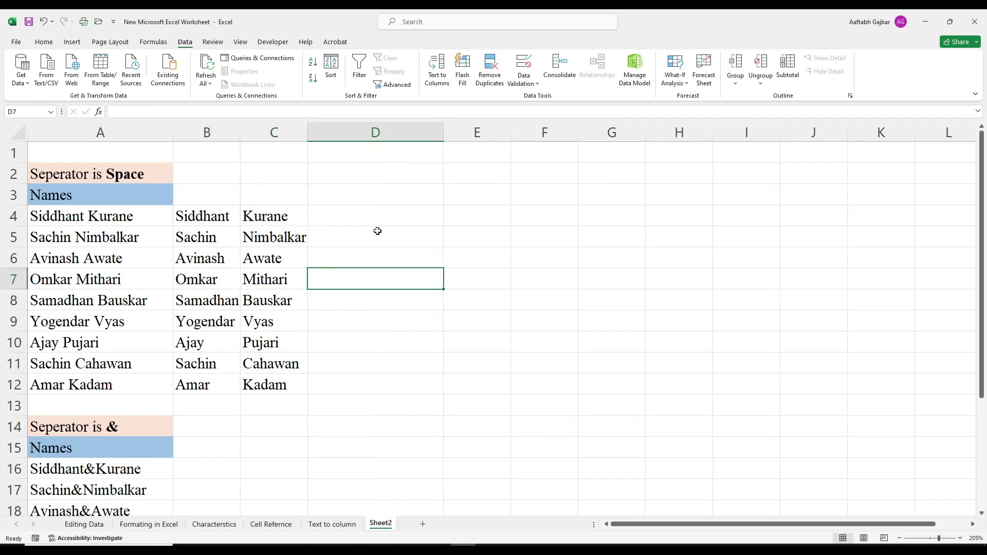
pyautogui.click(113, 227)
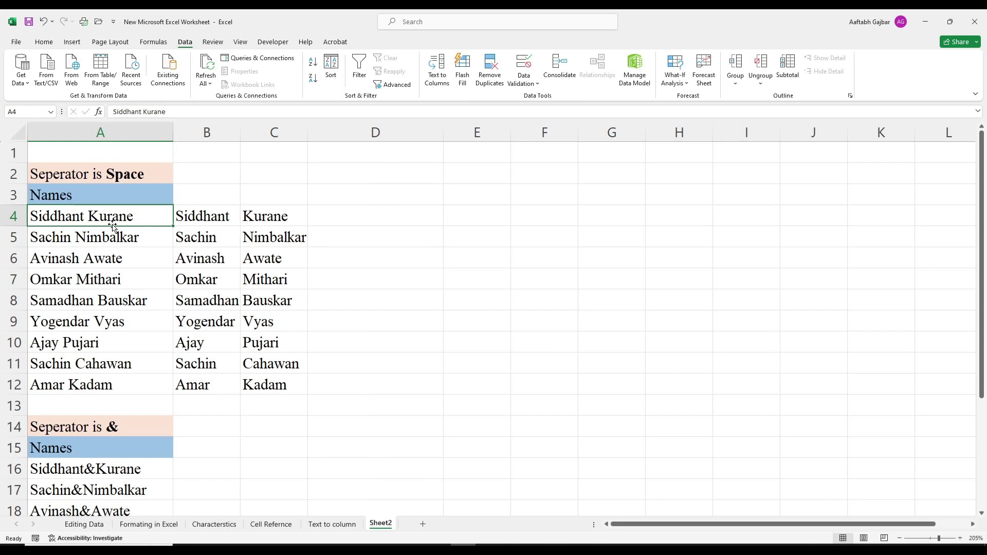
# Step: Move the split names from B4:C12 to E4:F12 and widen column G
pyautogui.moveTo(207, 221); pyautogui.dragTo(538, 406)
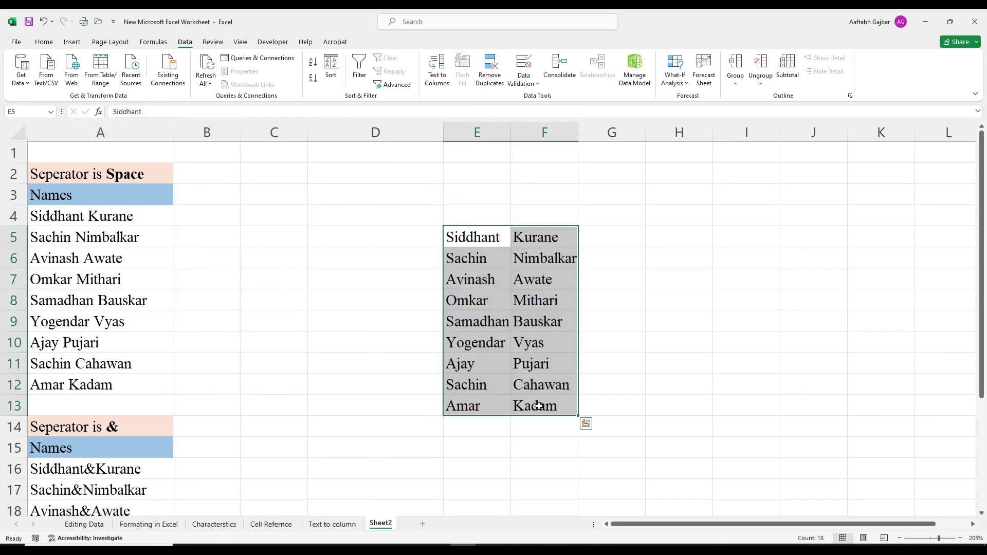
pyautogui.hotkey('ctrl', 'q')
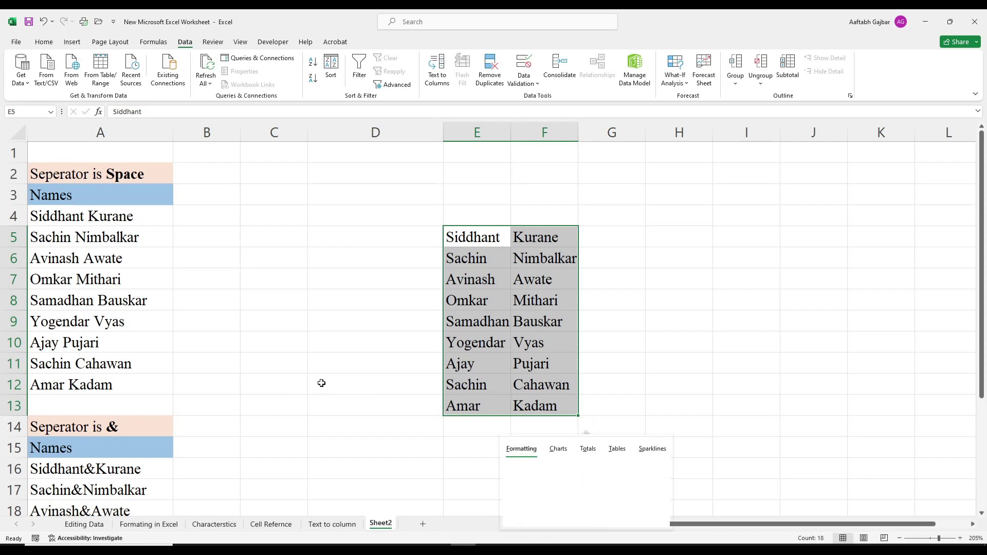
pyautogui.click(293, 409)
pyautogui.hotkey('ctrl', 'z')
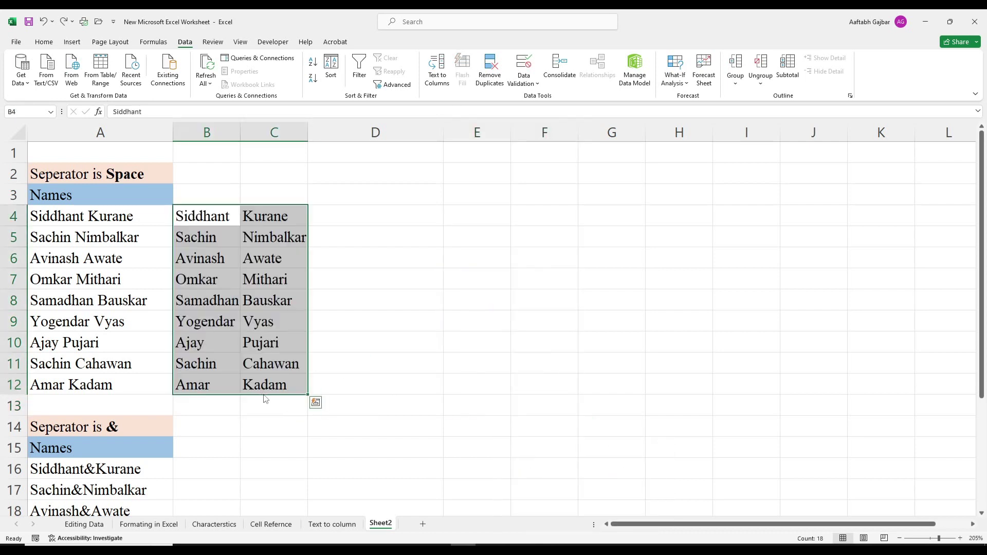
pyautogui.moveTo(265, 399); pyautogui.dragTo(540, 401)
pyautogui.click(537, 436)
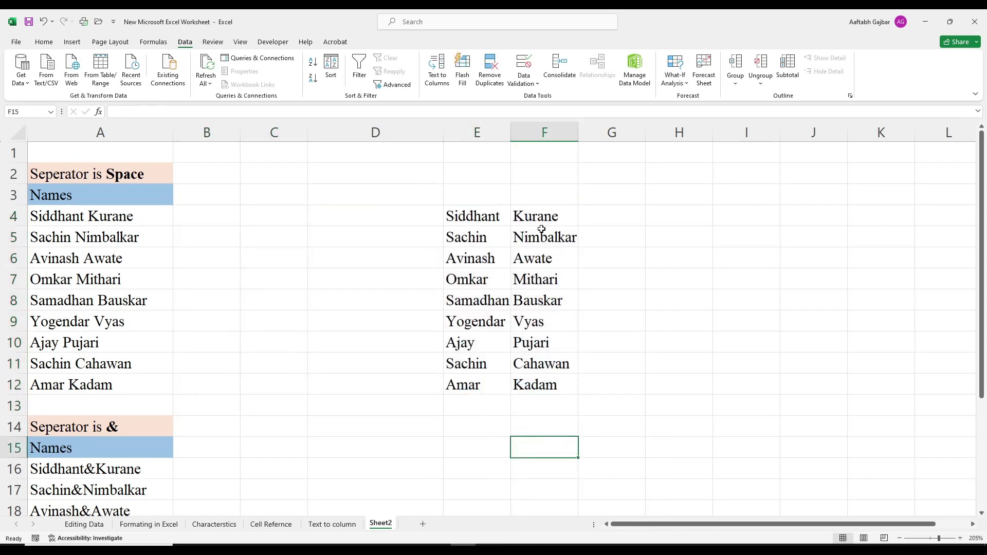
pyautogui.click(594, 225)
pyautogui.moveTo(646, 138); pyautogui.dragTo(750, 138)
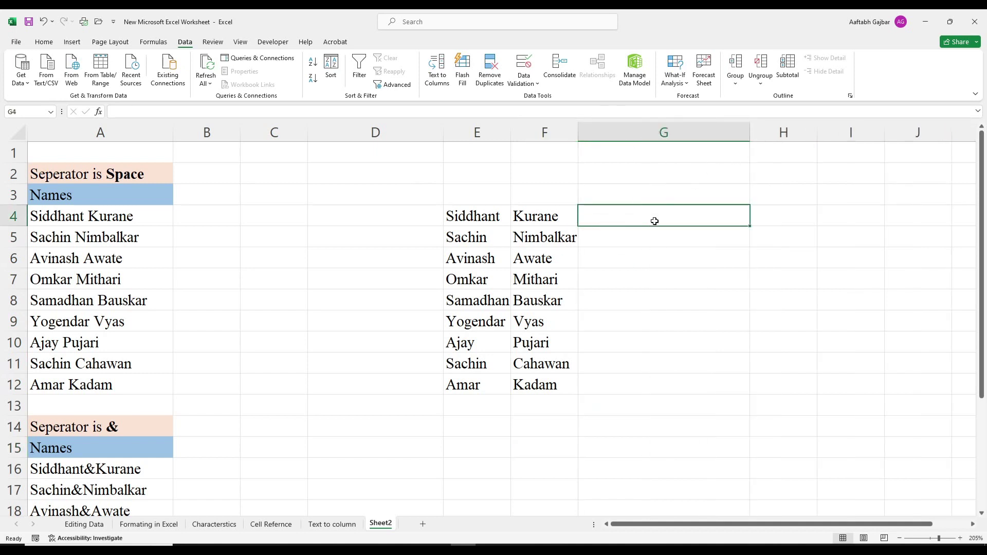
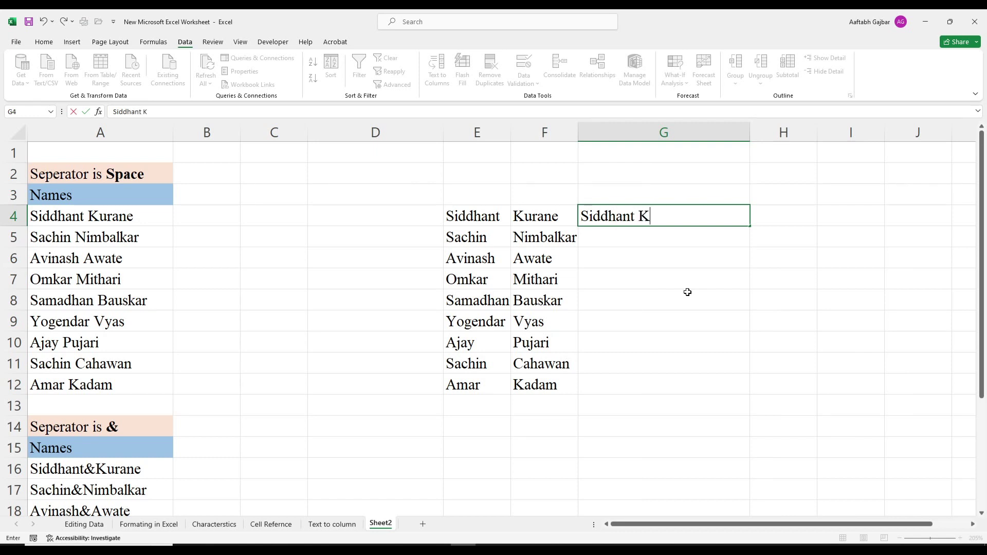
# Step: Enter the first full name in G4 and Flash Fill the remaining full names down to G12
pyautogui.press('Return')
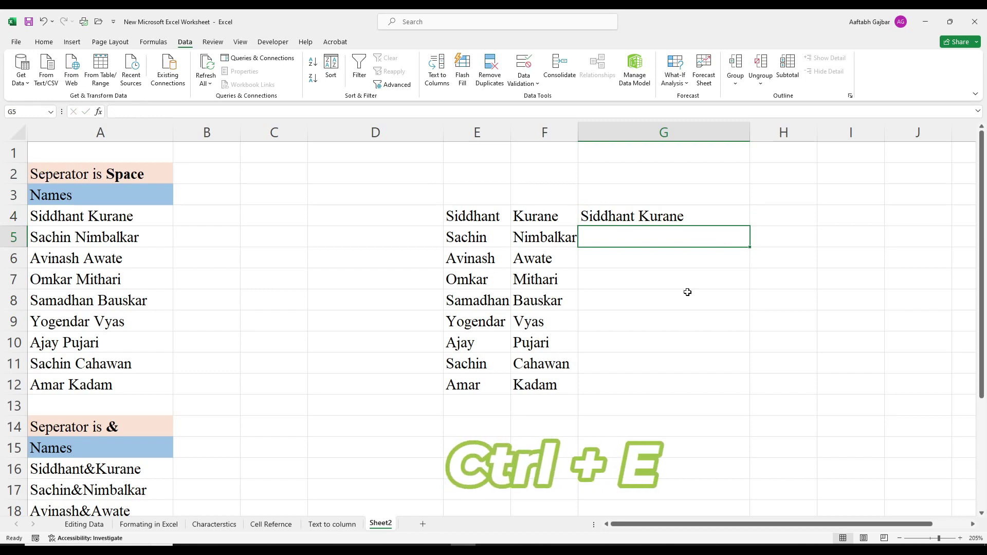
pyautogui.hotkey('ctrl', 'e')
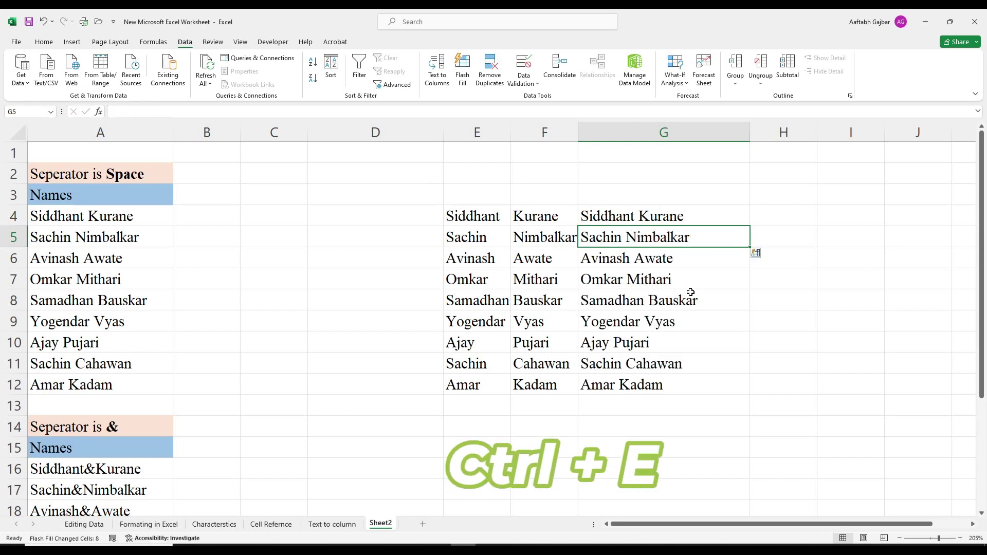
pyautogui.moveTo(689, 238); pyautogui.dragTo(689, 386)
pyautogui.click(776, 426)
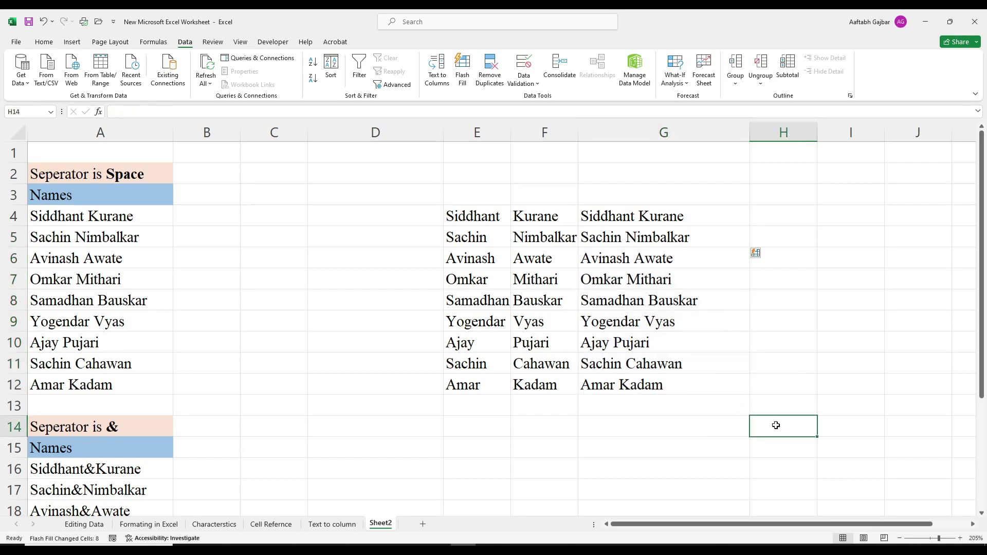
# Step: Clear G5:G12 and edit G4 so the first name and surname are joined without a space
pyautogui.click(623, 237)
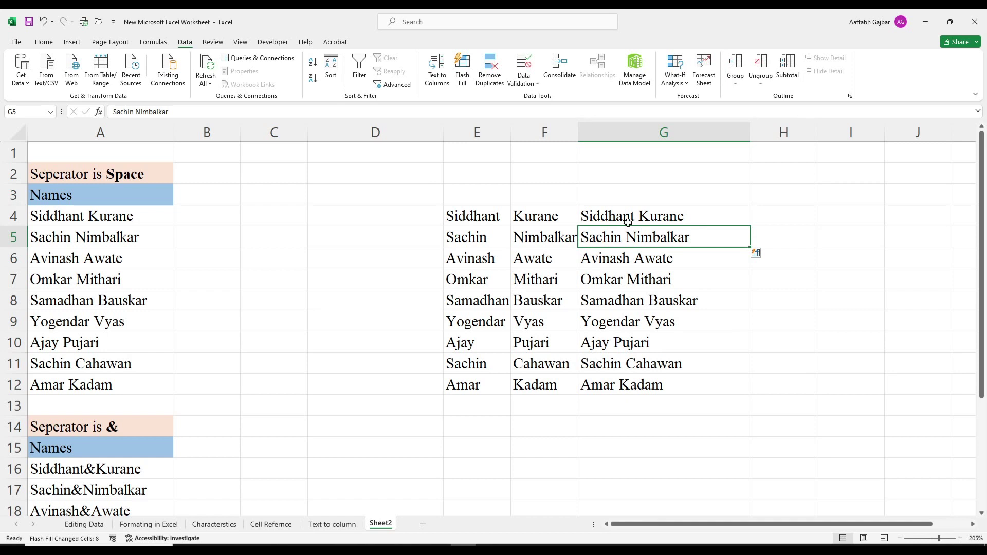
pyautogui.moveTo(638, 234); pyautogui.dragTo(657, 383)
pyautogui.press('Delete')
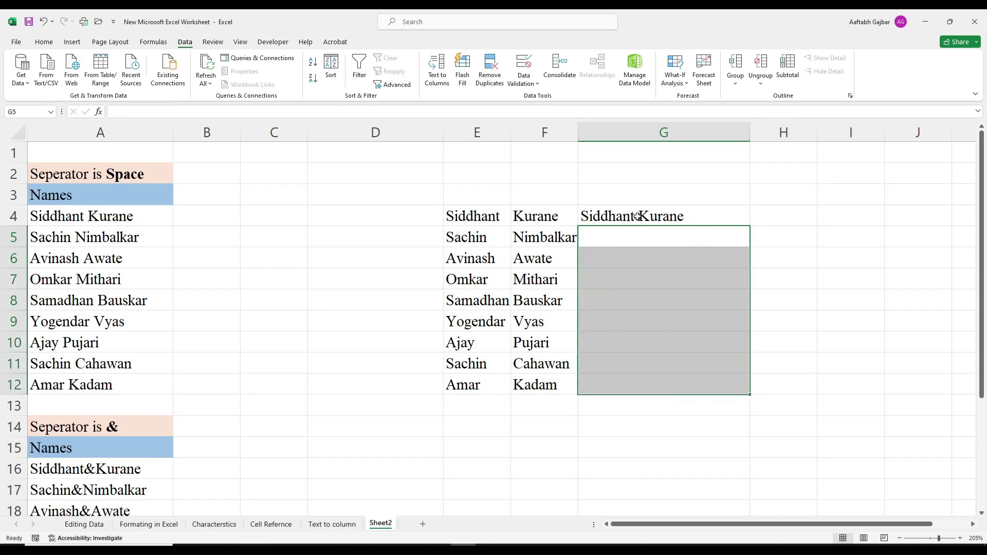
pyautogui.click(637, 216)
pyautogui.doubleClick(639, 217)
pyautogui.press('BackSpace')
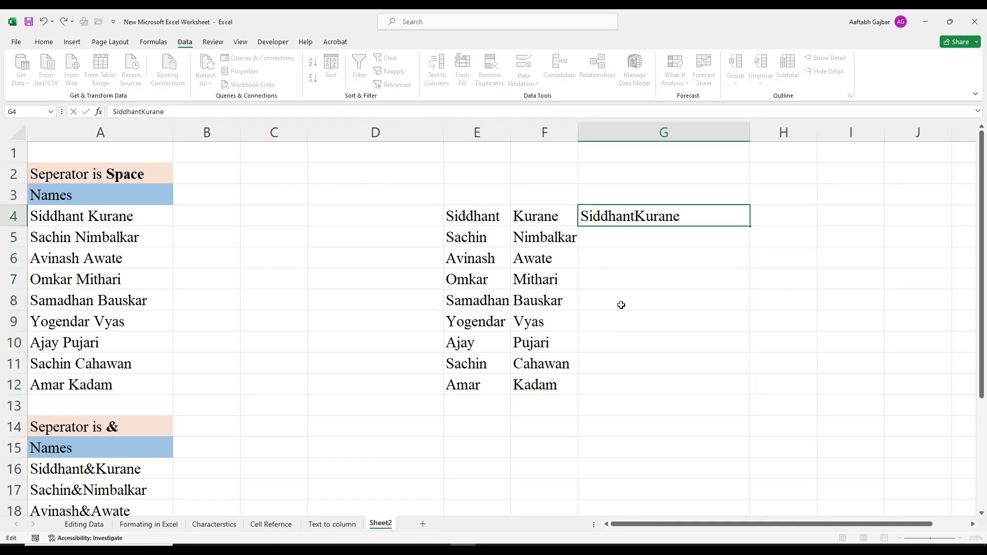
pyautogui.click(718, 359)
# Step: Flash Fill space-less names down column G, check them to G12, then undo the fill
pyautogui.click(675, 237)
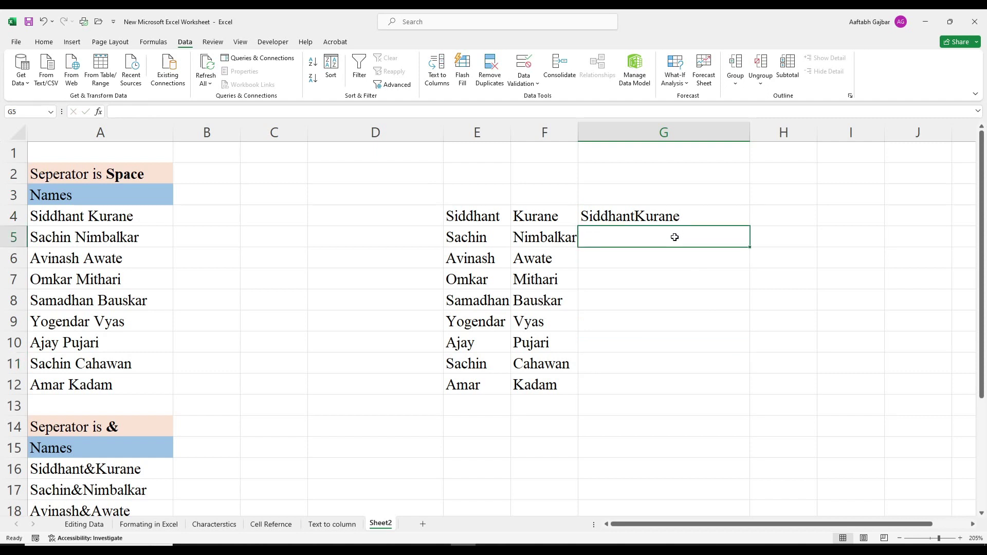
pyautogui.hotkey('ctrl', 'e')
pyautogui.click(851, 363)
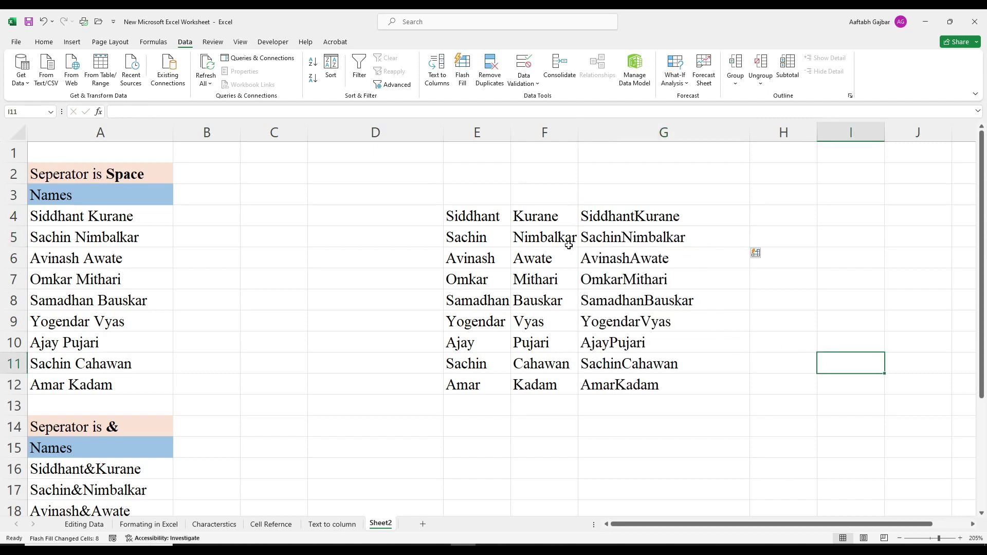
pyautogui.click(619, 237)
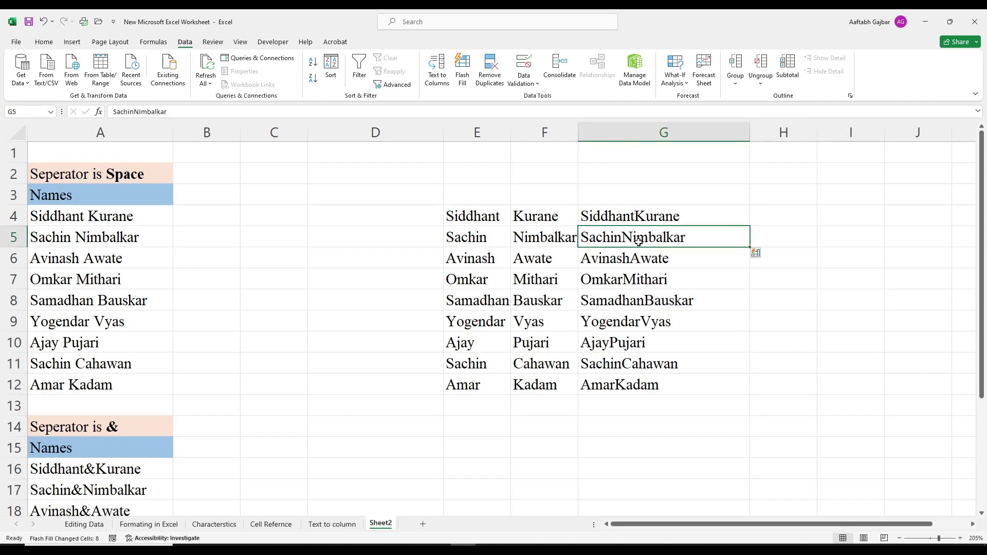
pyautogui.click(620, 261)
pyautogui.click(813, 345)
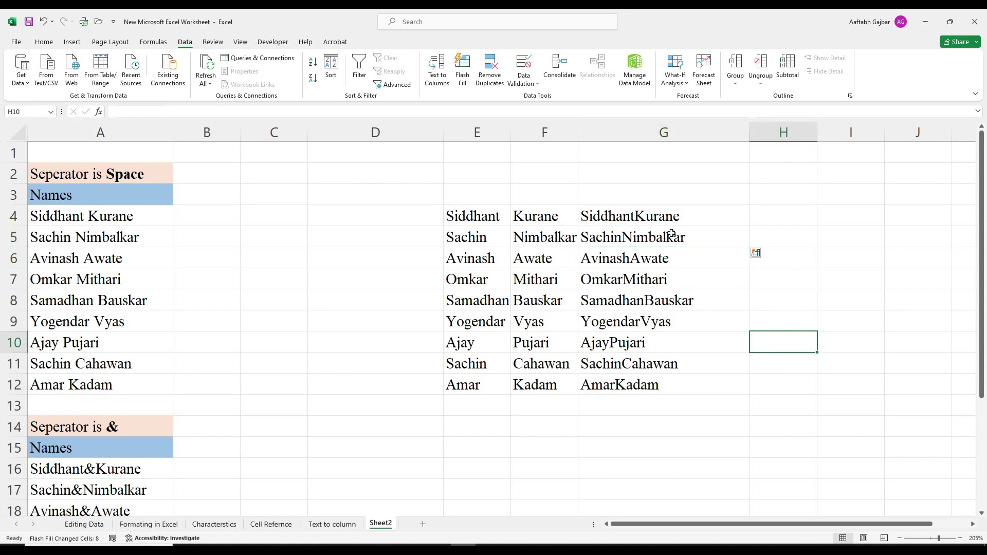
pyautogui.click(681, 384)
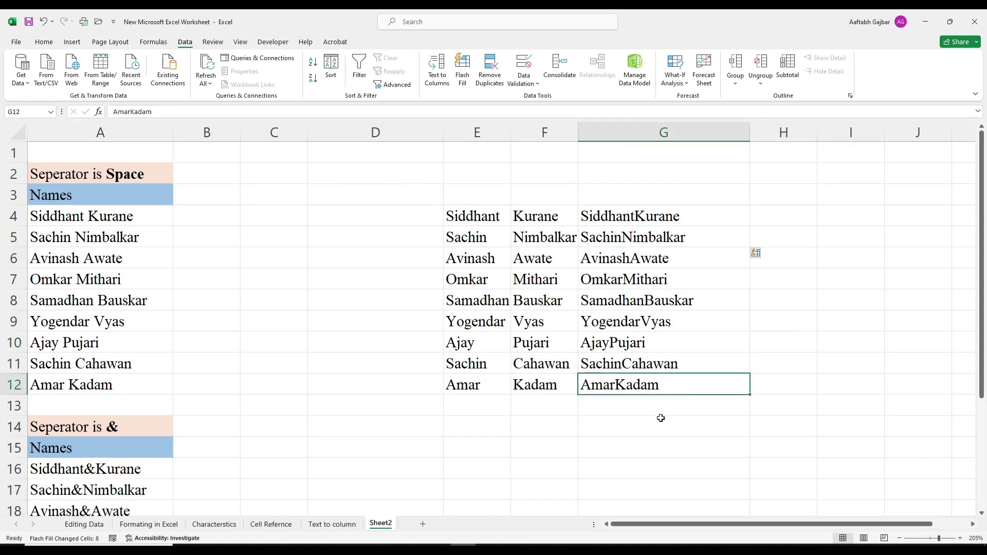
pyautogui.hotkey('ctrl', 'z')
pyautogui.hotkey('ctrl', 'z')
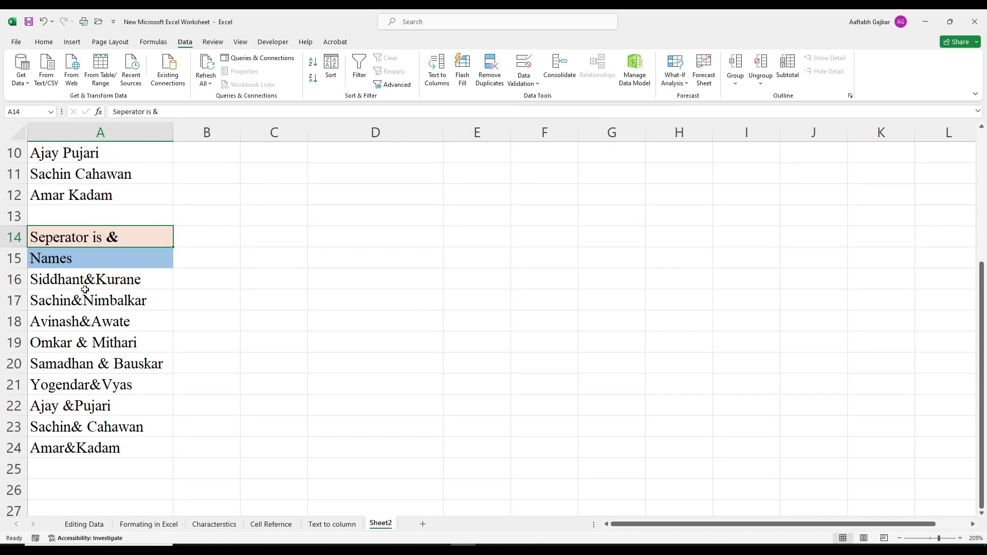
# Step: Inspect the ampersand-joined names in A16:A20, then select the full list A16:A24
pyautogui.click(74, 281)
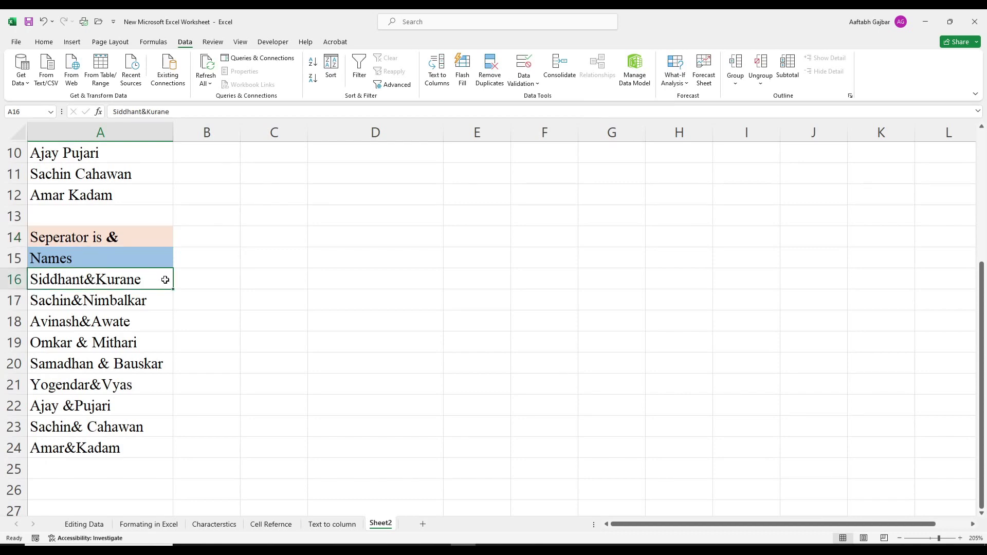
pyautogui.scroll(1, 165, 280)
pyautogui.scroll(-1, 150, 302)
pyautogui.click(71, 307)
pyautogui.click(100, 329)
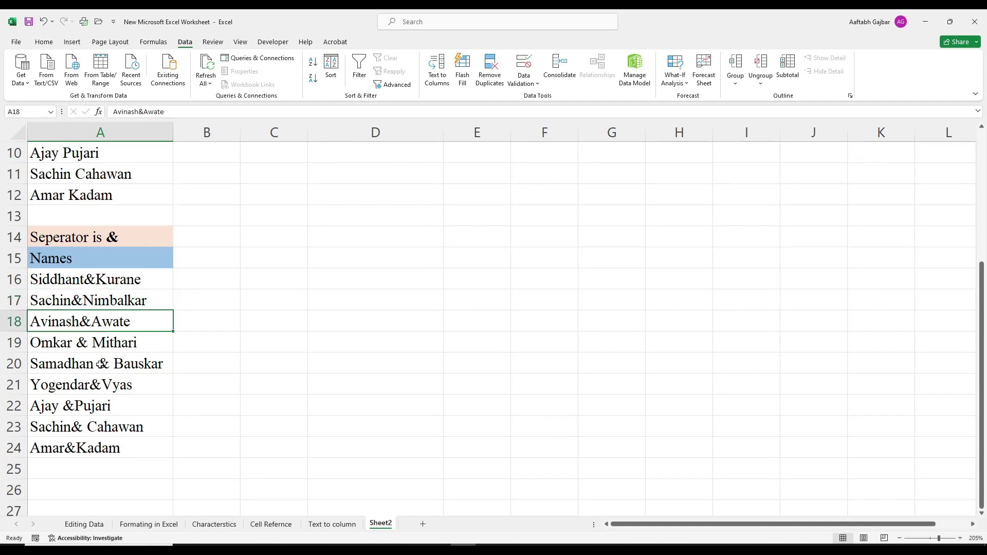
pyautogui.click(83, 344)
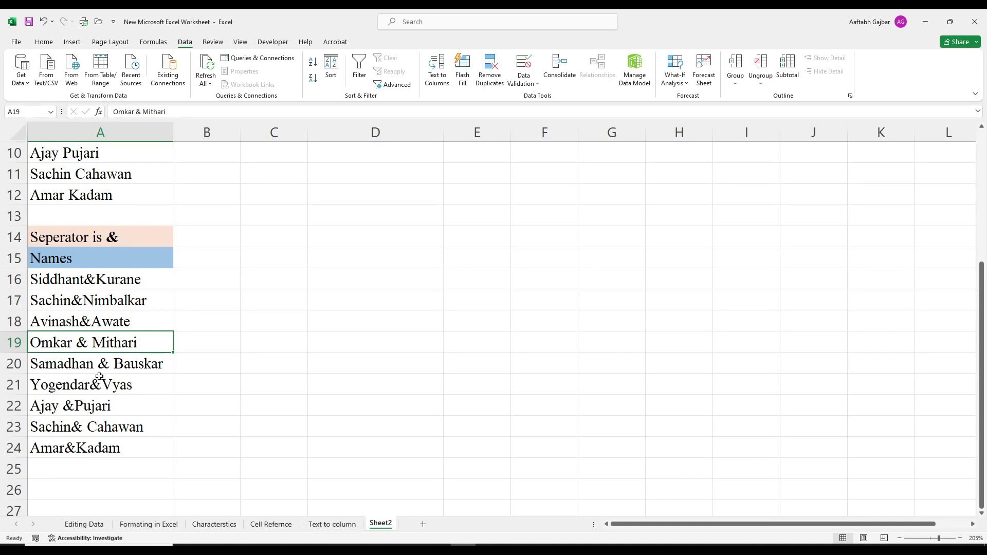
pyautogui.click(84, 366)
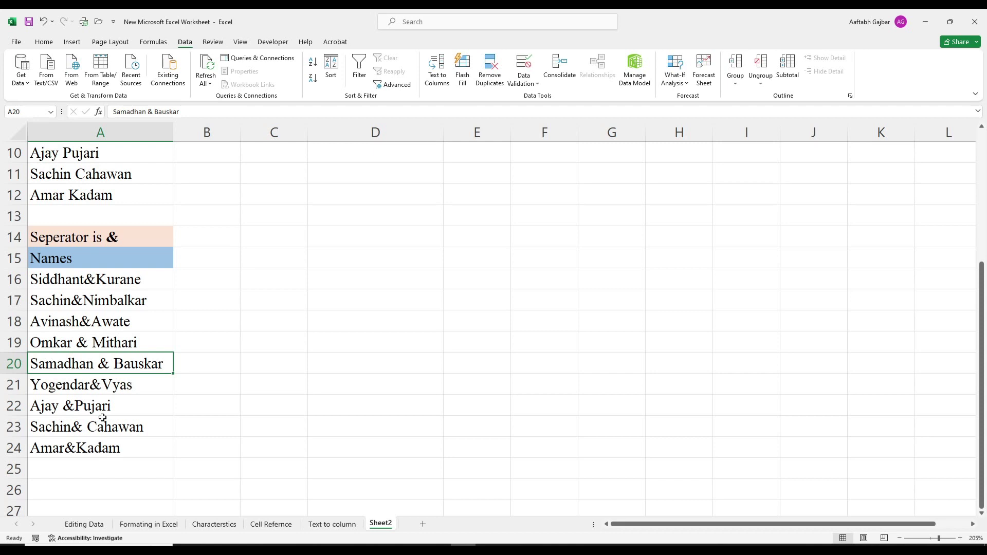
pyautogui.moveTo(101, 279); pyautogui.dragTo(101, 447)
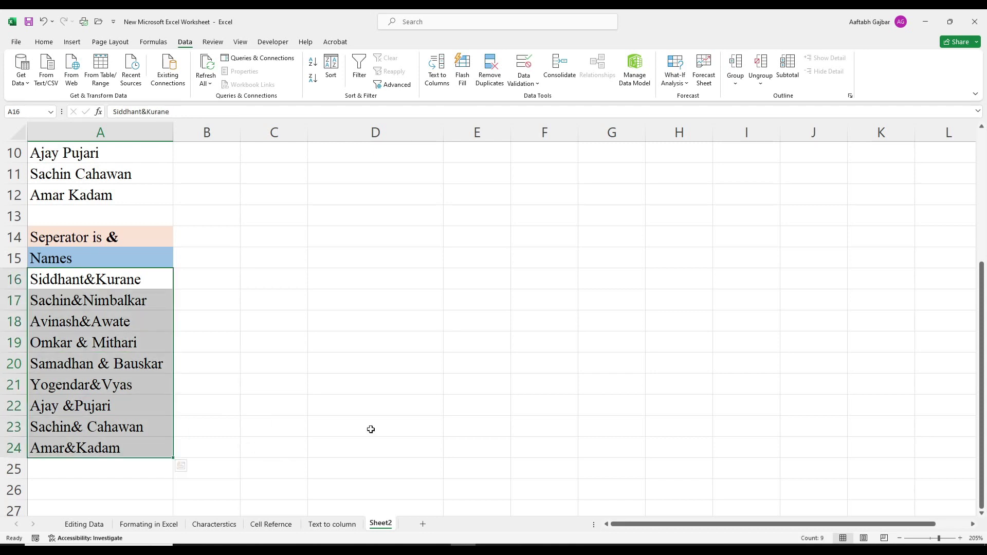
# Step: Start Text to Columns on the ampersand names with & and Space as delimiters
pyautogui.click(437, 68)
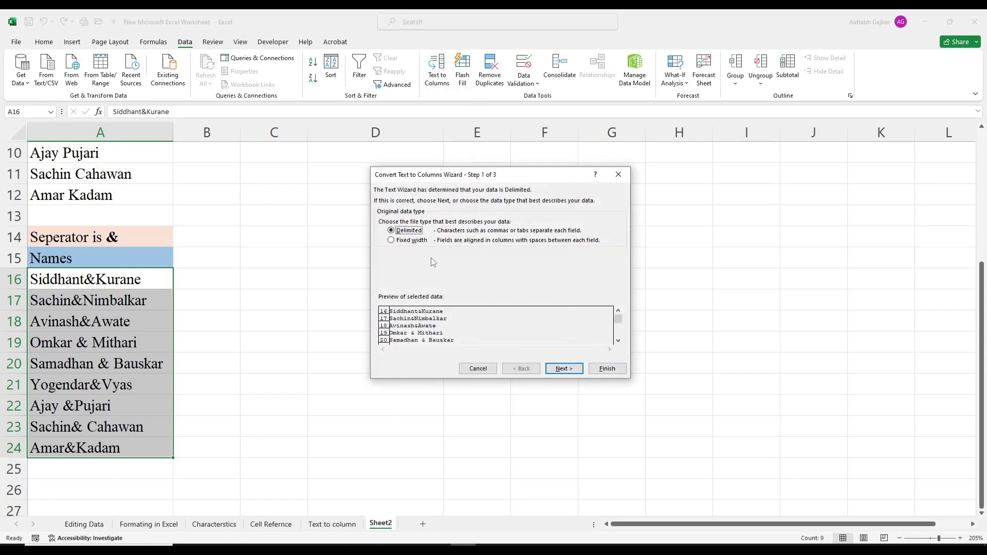
pyautogui.click(561, 369)
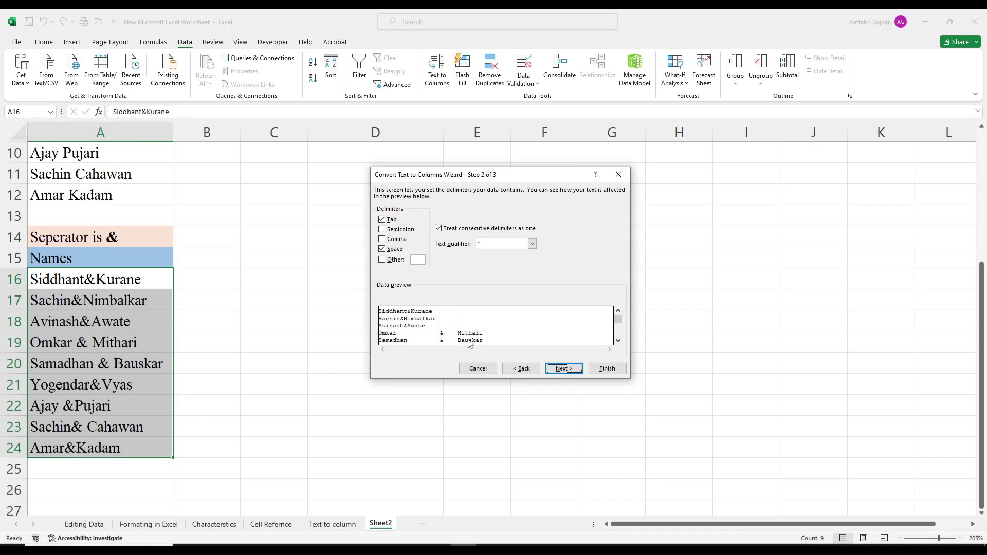
pyautogui.click(382, 249)
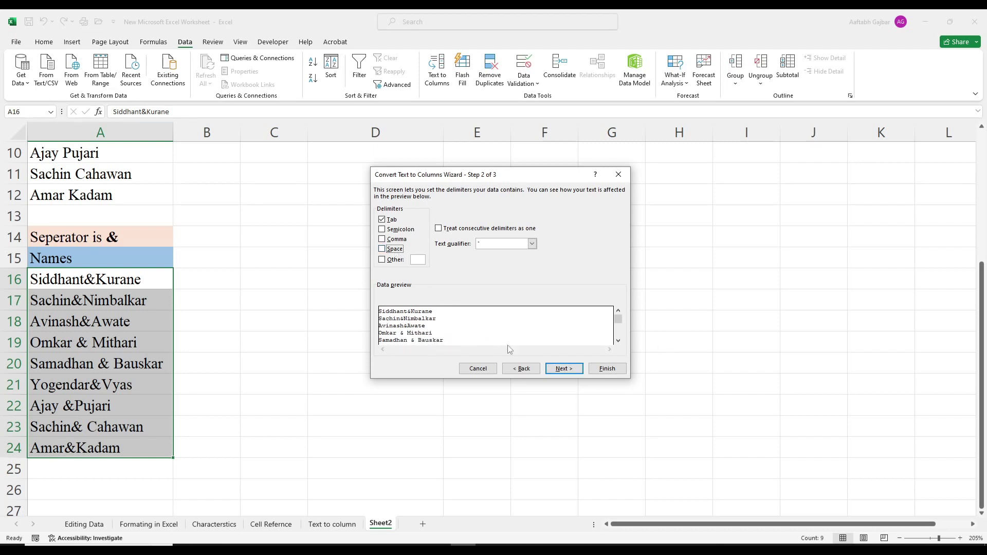
pyautogui.moveTo(619, 321)
pyautogui.mouseDown()
pyautogui.moveTo(619, 338)
pyautogui.moveTo(617, 318)
pyautogui.mouseUp()
pyautogui.click(397, 260)
pyautogui.write('&')
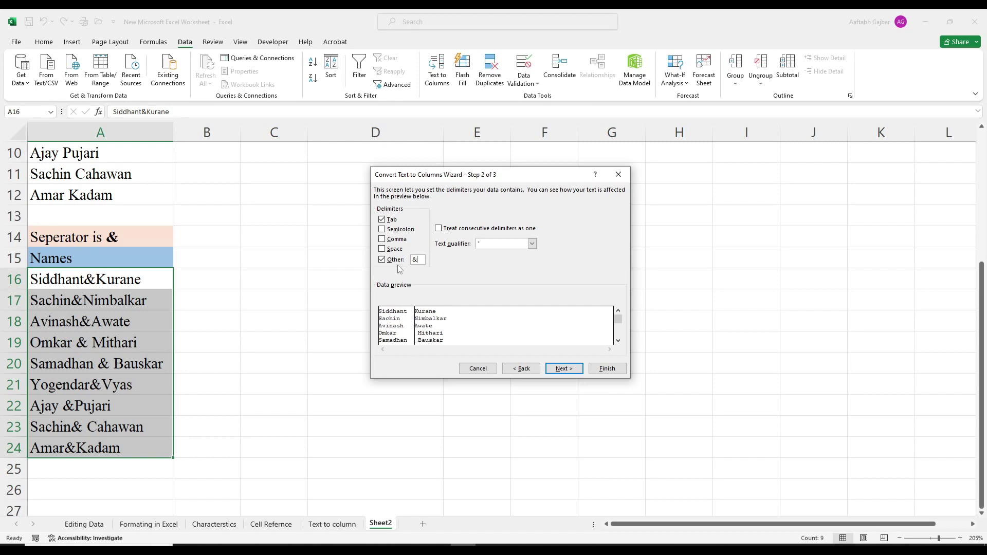
pyautogui.click(382, 249)
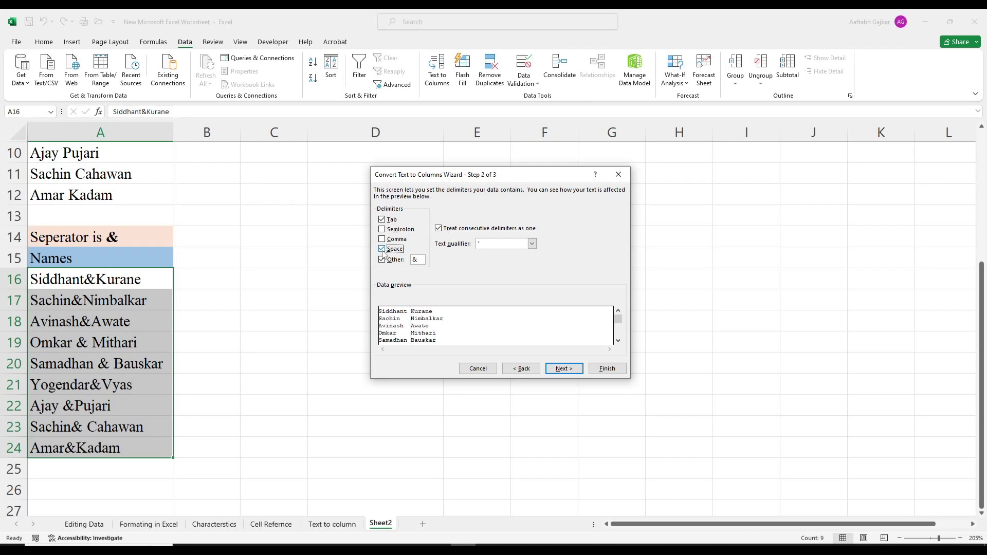
pyautogui.click(382, 249)
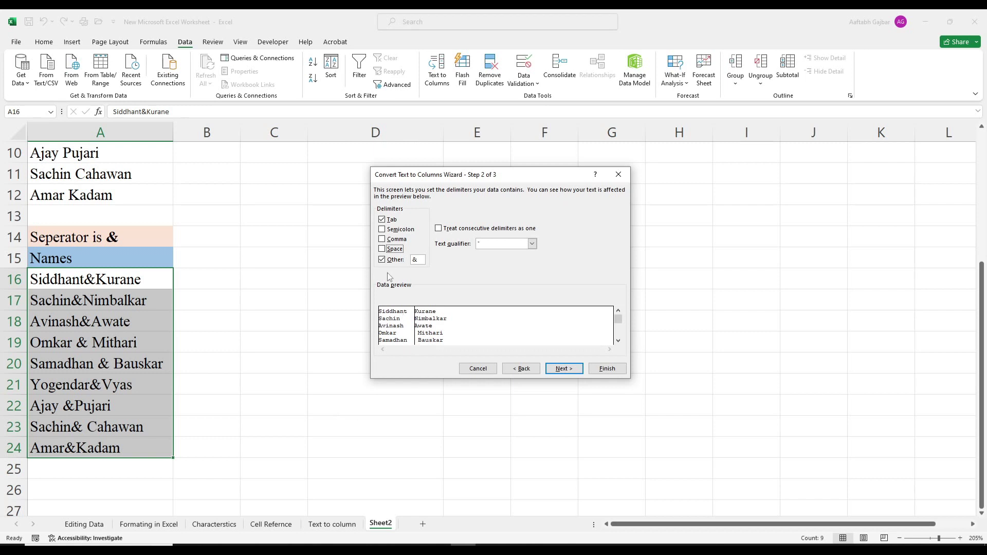
pyautogui.click(381, 249)
# Step: Set the output destination to B16 and finish, putting first names in B and surnames in C
pyautogui.click(565, 369)
pyautogui.click(473, 261)
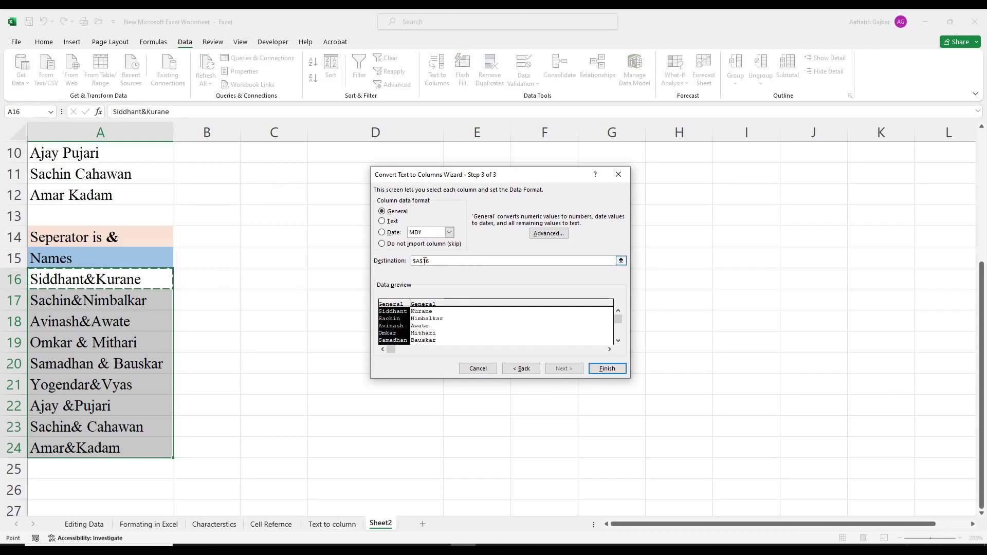
pyautogui.click(207, 277)
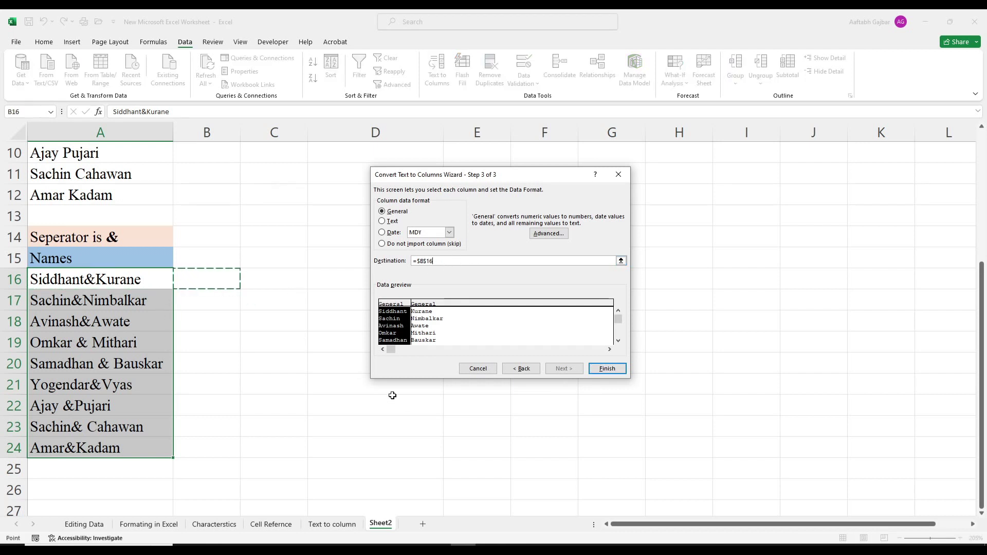
pyautogui.click(608, 368)
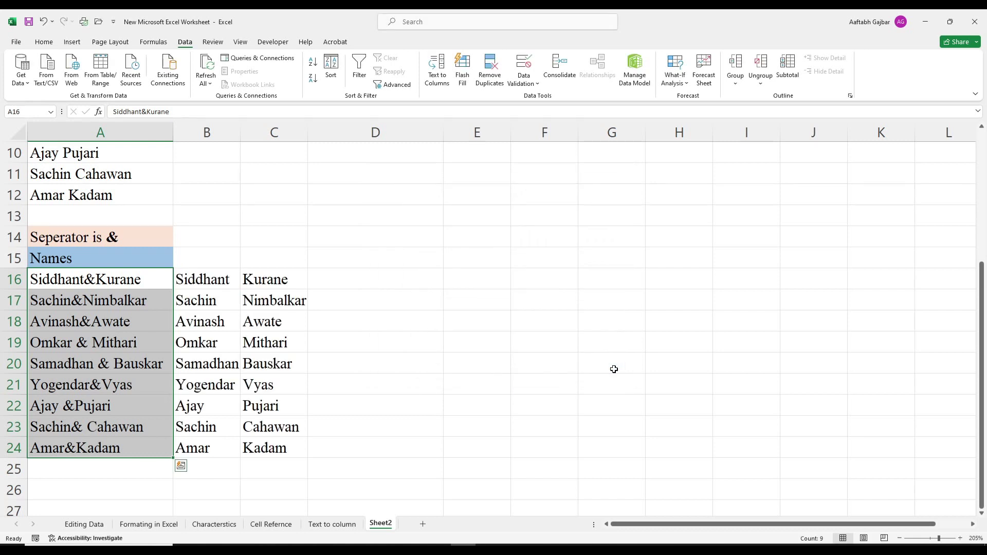
pyautogui.click(351, 281)
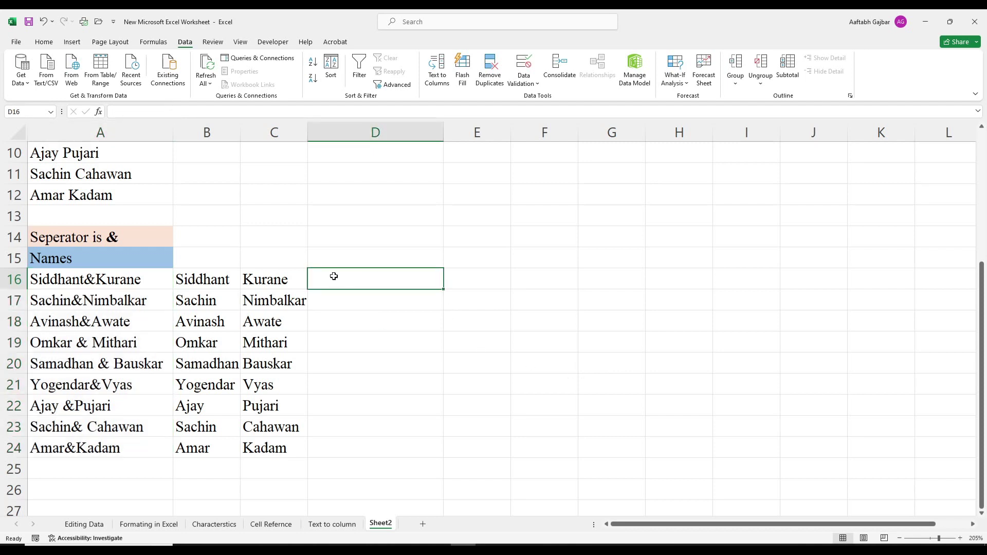
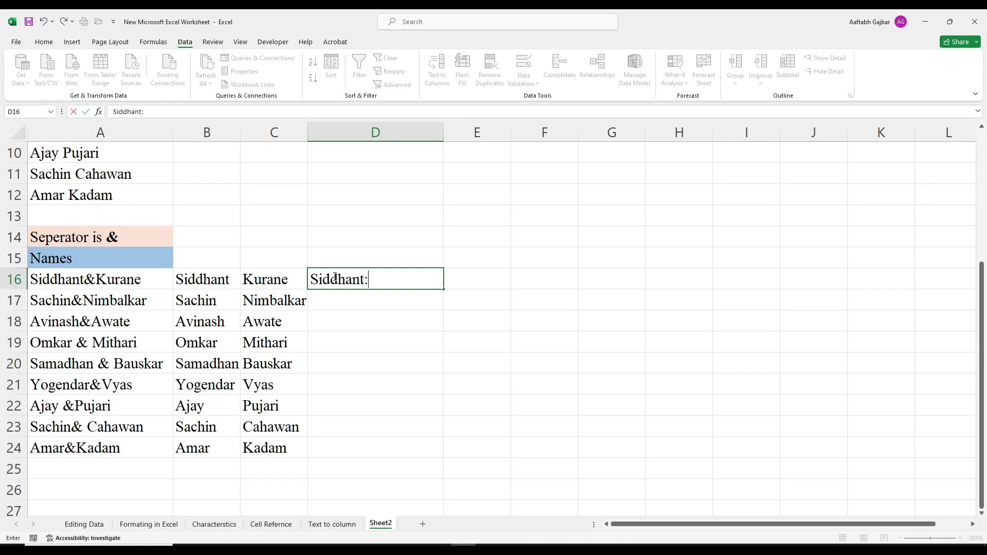
pyautogui.press('Return')
pyautogui.hotkey('ctrl', 'e')
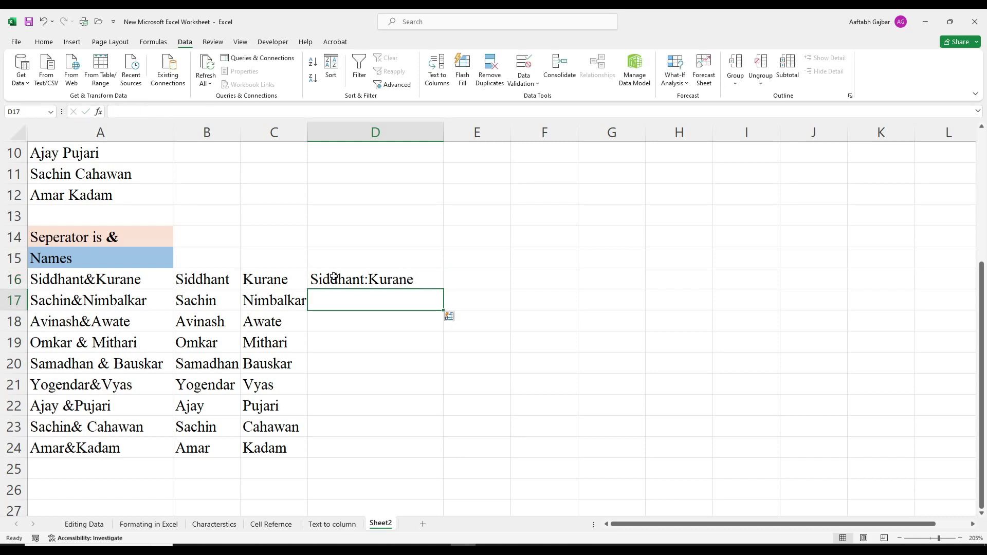
pyautogui.click(612, 446)
# Step: Delete the stray colons in D14:D15 and the split names in B16:C24, then select D16:D24
pyautogui.moveTo(384, 280); pyautogui.dragTo(381, 438)
pyautogui.click(607, 467)
pyautogui.moveTo(339, 233); pyautogui.dragTo(338, 254)
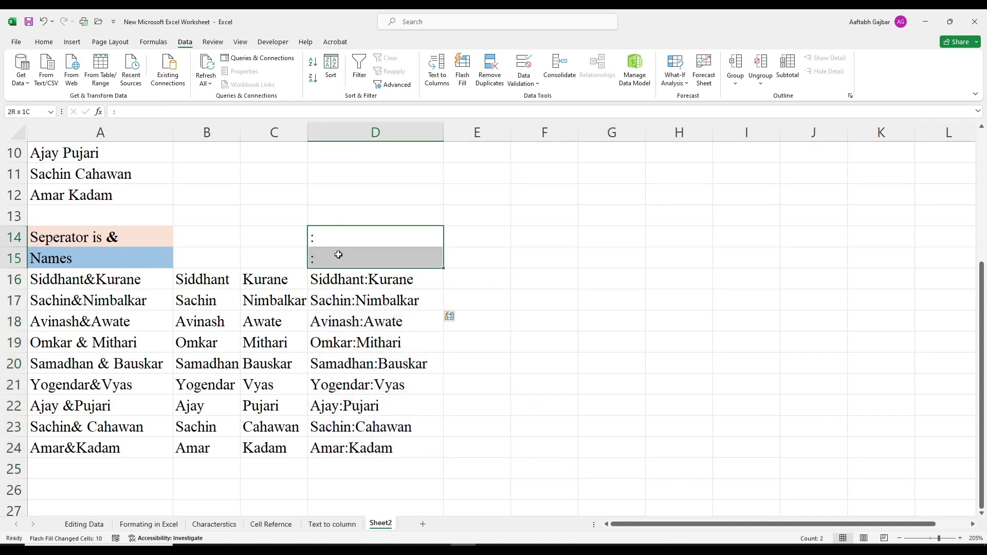
pyautogui.press('Delete')
pyautogui.moveTo(258, 281); pyautogui.dragTo(206, 448)
pyautogui.press('Delete')
pyautogui.click(768, 442)
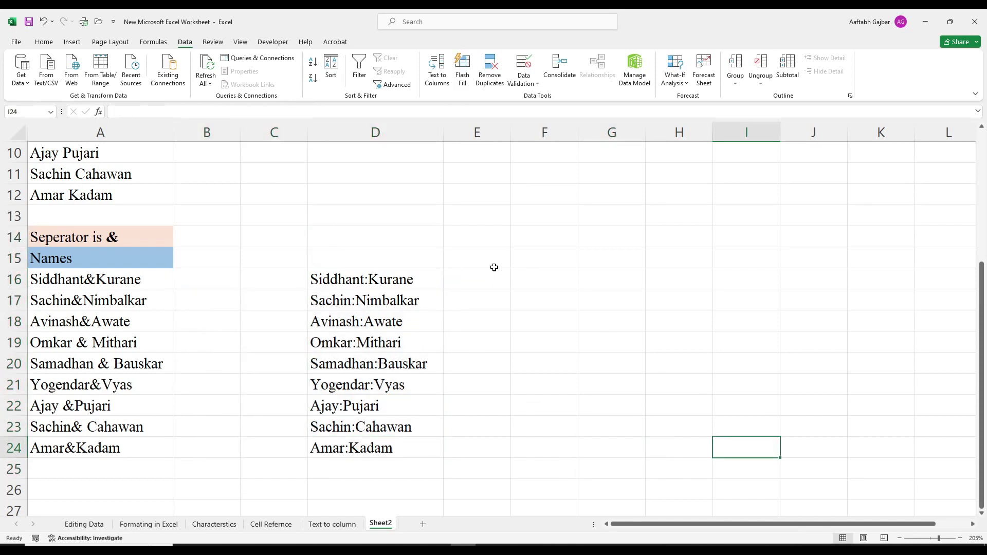
pyautogui.moveTo(406, 284); pyautogui.dragTo(402, 455)
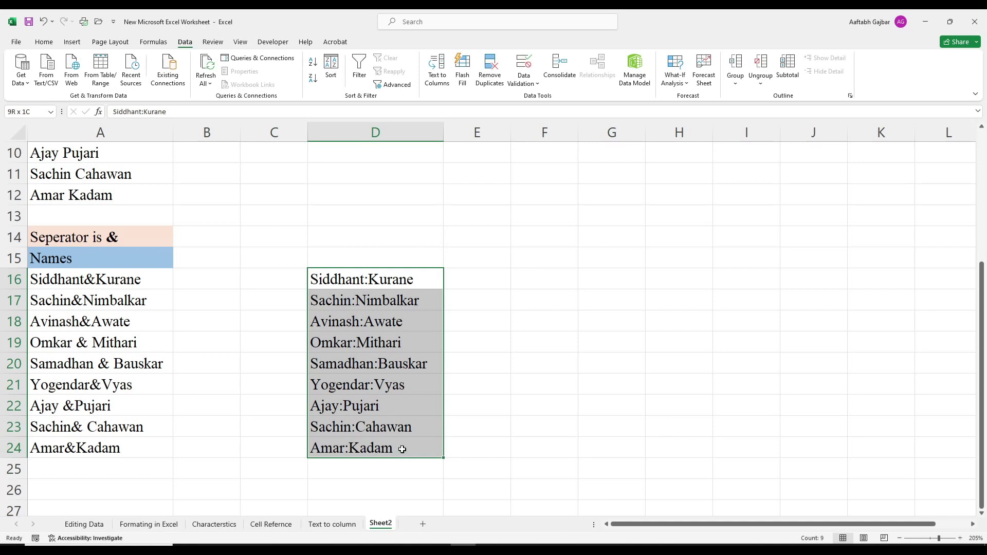
# Step: Split D16:D24 into columns D and E using a colon as the only delimiter
pyautogui.click(437, 66)
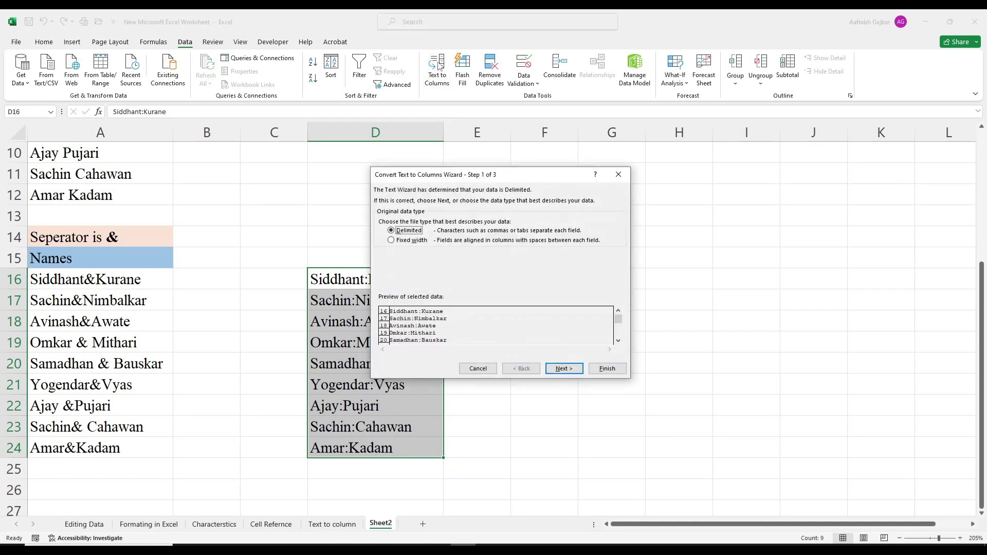
pyautogui.moveTo(470, 178); pyautogui.dragTo(662, 185)
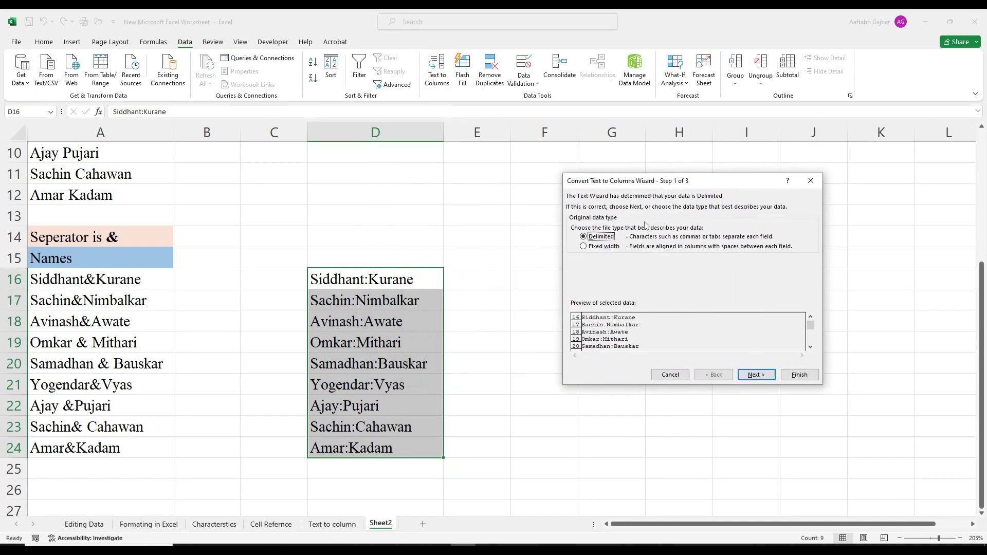
pyautogui.click(756, 374)
pyautogui.click(586, 266)
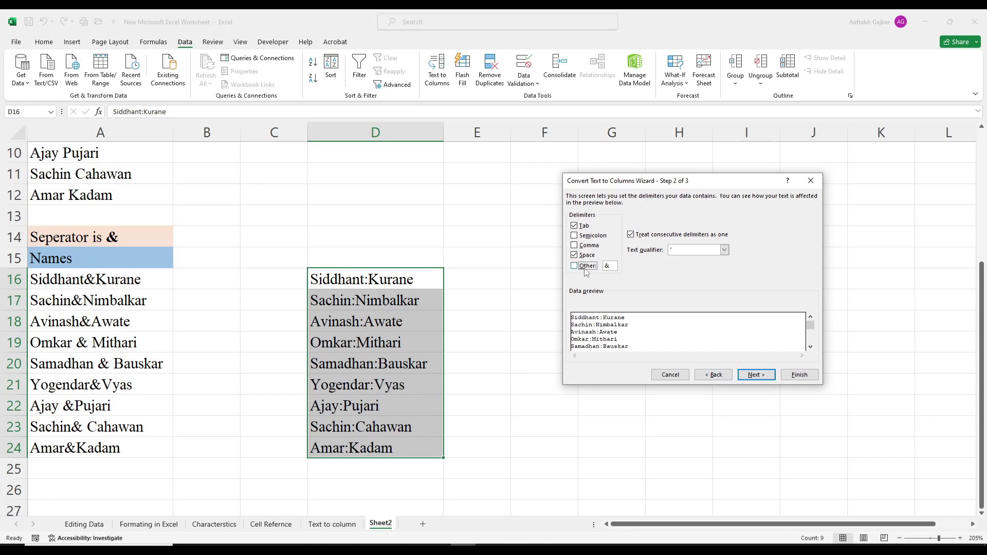
pyautogui.click(586, 255)
pyautogui.doubleClick(612, 265)
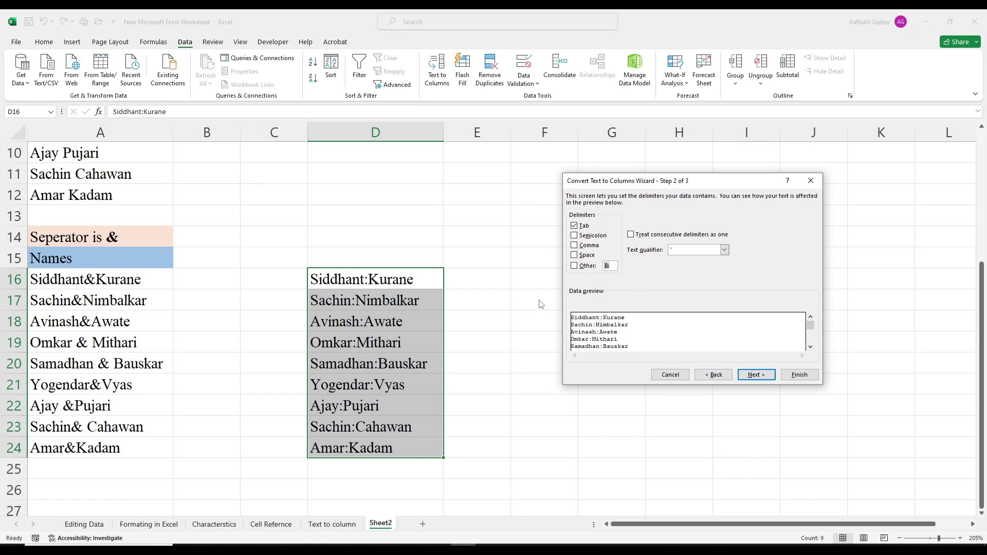
pyautogui.click(597, 267)
pyautogui.click(591, 237)
pyautogui.click(599, 238)
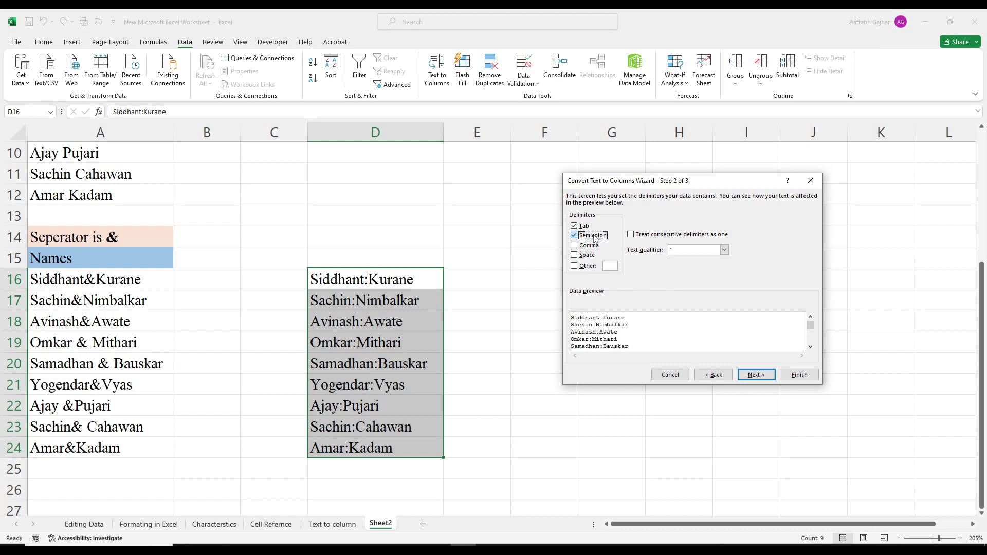
pyautogui.click(583, 267)
pyautogui.write(':')
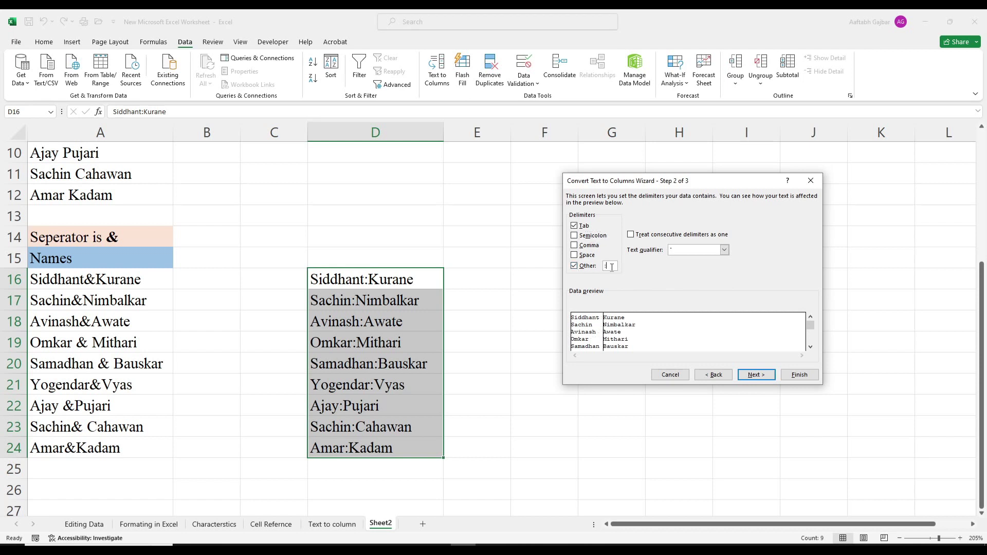
pyautogui.click(744, 376)
pyautogui.click(799, 374)
# Step: Delete the split names from D16:E24
pyautogui.click(768, 421)
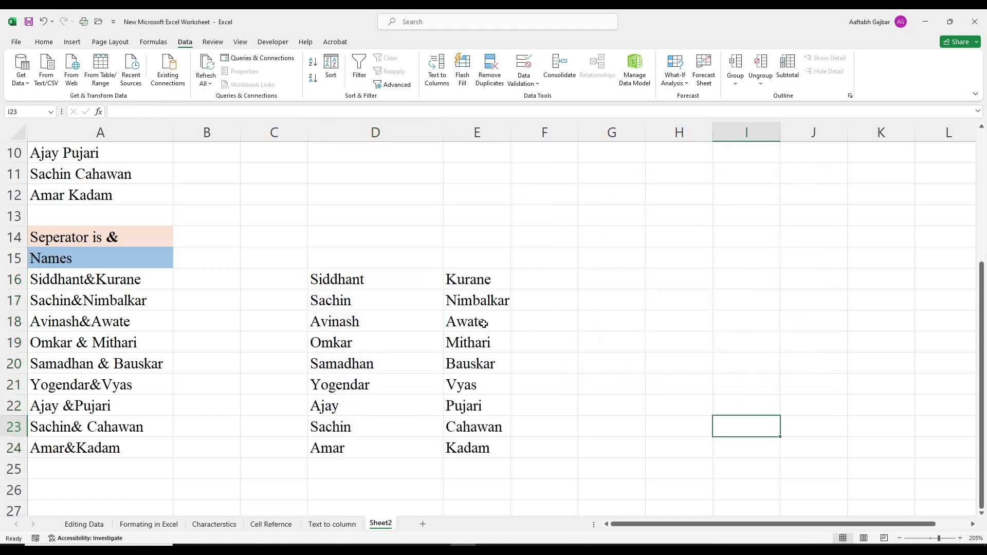
pyautogui.moveTo(399, 275); pyautogui.dragTo(480, 445)
pyautogui.press('Delete')
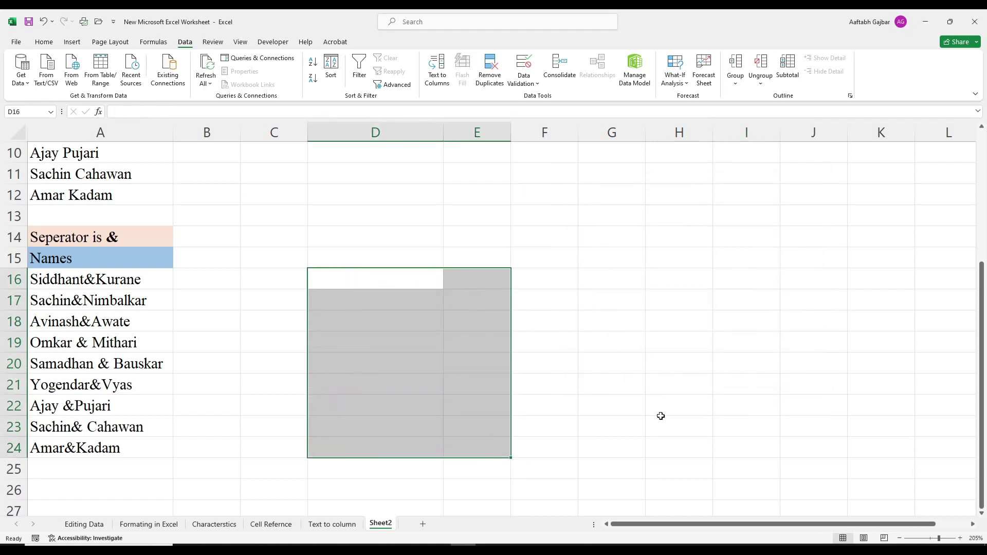
pyautogui.click(681, 412)
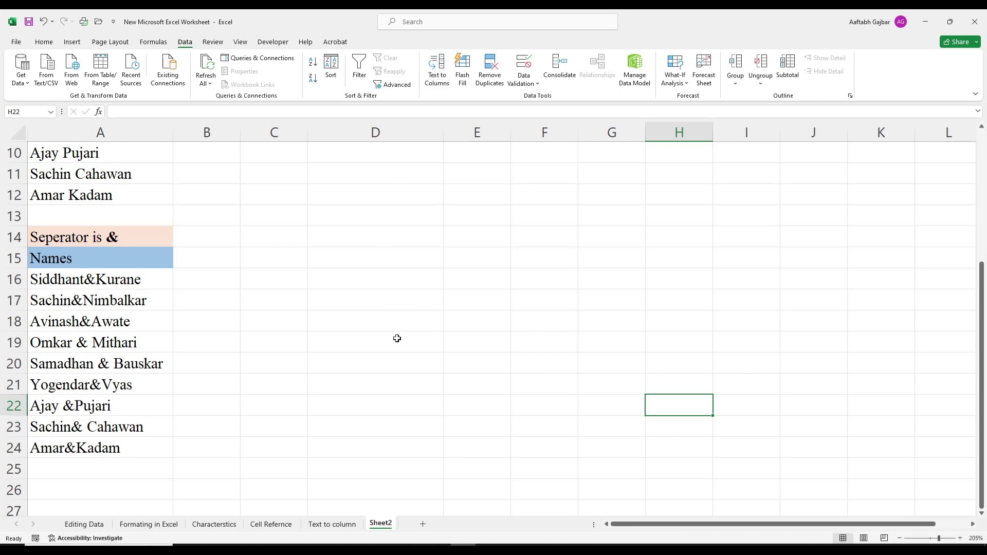
# Step: Narrow column D by dragging its right border
pyautogui.scroll(3, 317, 363)
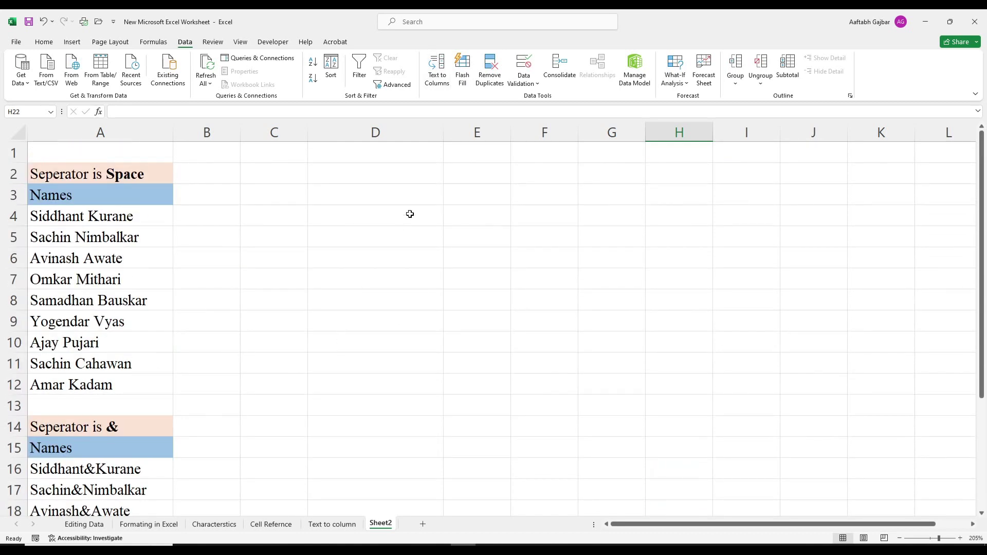
pyautogui.click(495, 314)
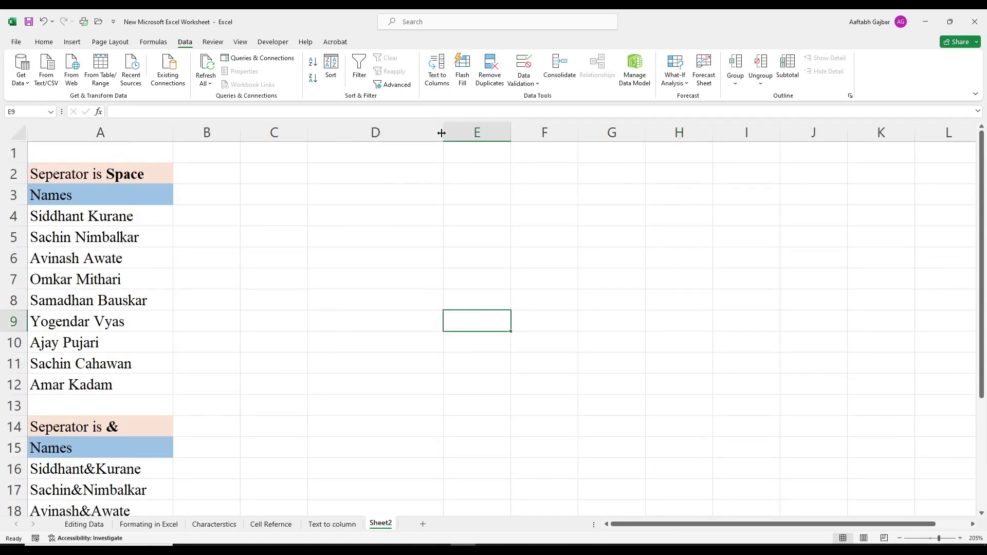
pyautogui.moveTo(442, 132); pyautogui.dragTo(385, 134)
pyautogui.click(537, 259)
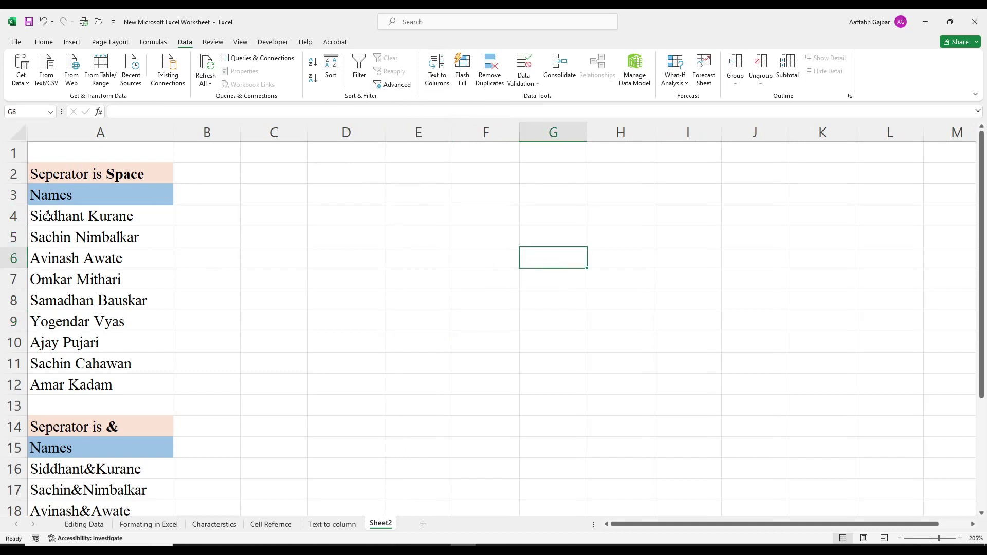
# Step: Open Text to Columns for the names in A4:A12 and choose Fixed width
pyautogui.moveTo(49, 218); pyautogui.dragTo(48, 381)
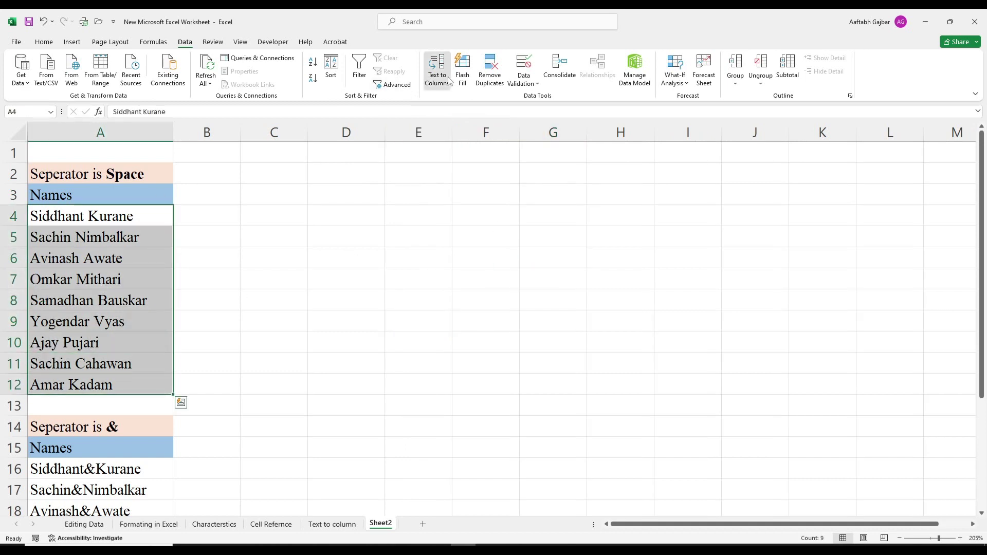
pyautogui.click(437, 69)
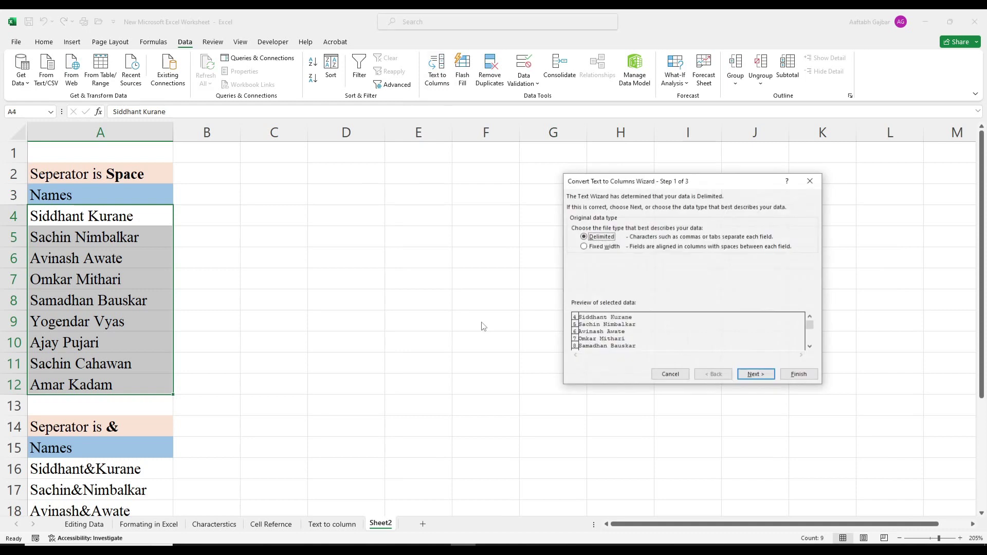
pyautogui.click(756, 374)
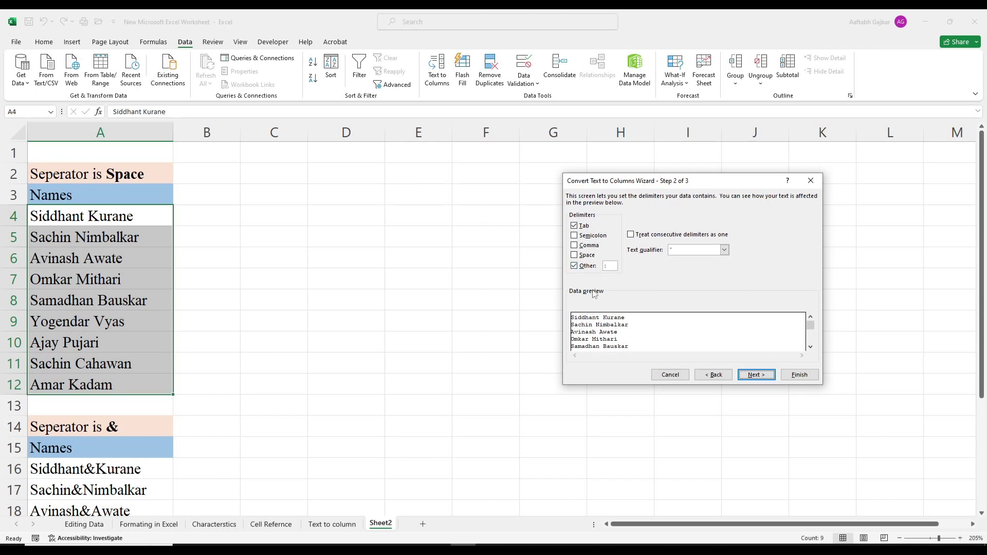
pyautogui.click(713, 374)
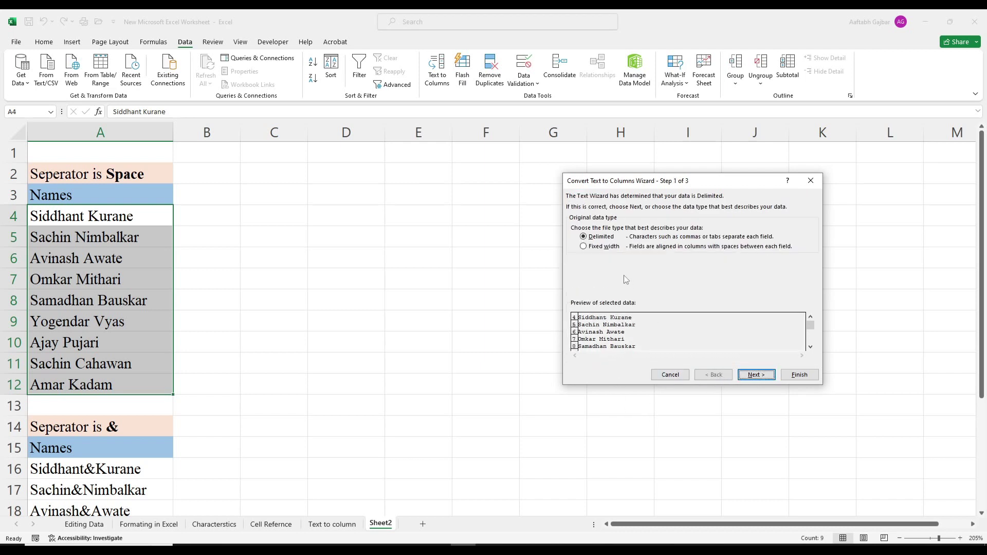
pyautogui.click(592, 249)
# Step: Place fixed-width break lines at positions 2, 4 and 6, removing the extra break at 7
pyautogui.click(753, 375)
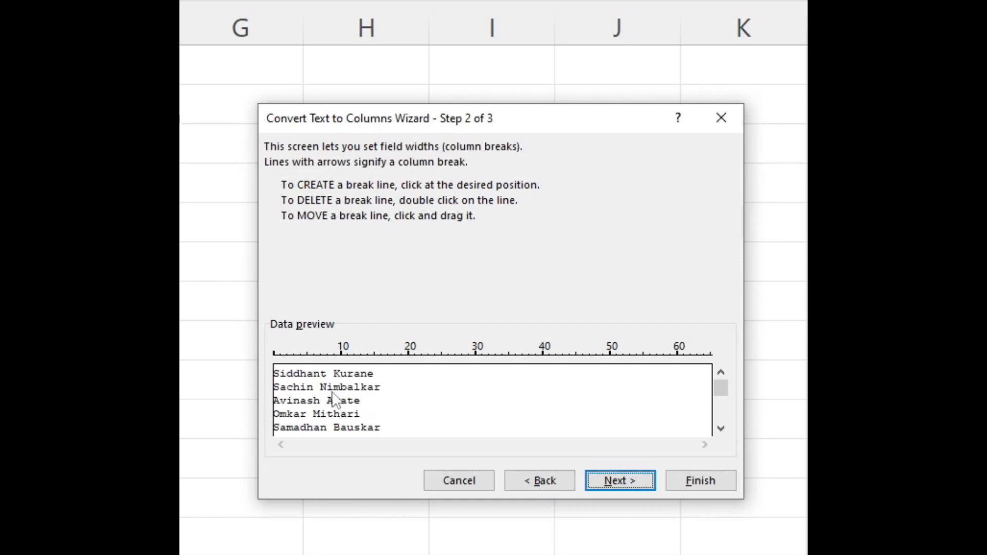
pyautogui.click(325, 363)
pyautogui.click(622, 482)
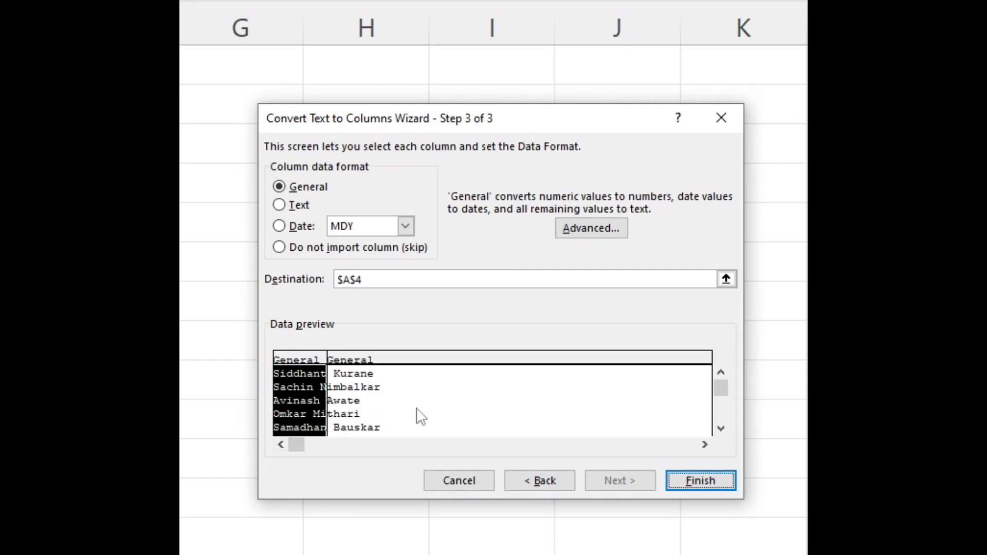
pyautogui.click(521, 482)
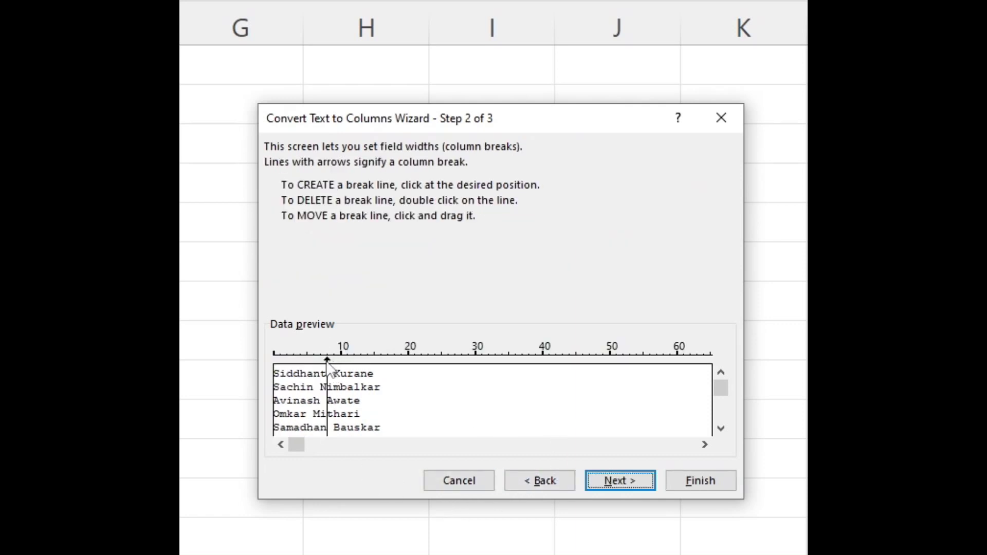
pyautogui.moveTo(327, 365); pyautogui.dragTo(286, 411)
pyautogui.moveTo(286, 358); pyautogui.dragTo(316, 369)
pyautogui.click(320, 372)
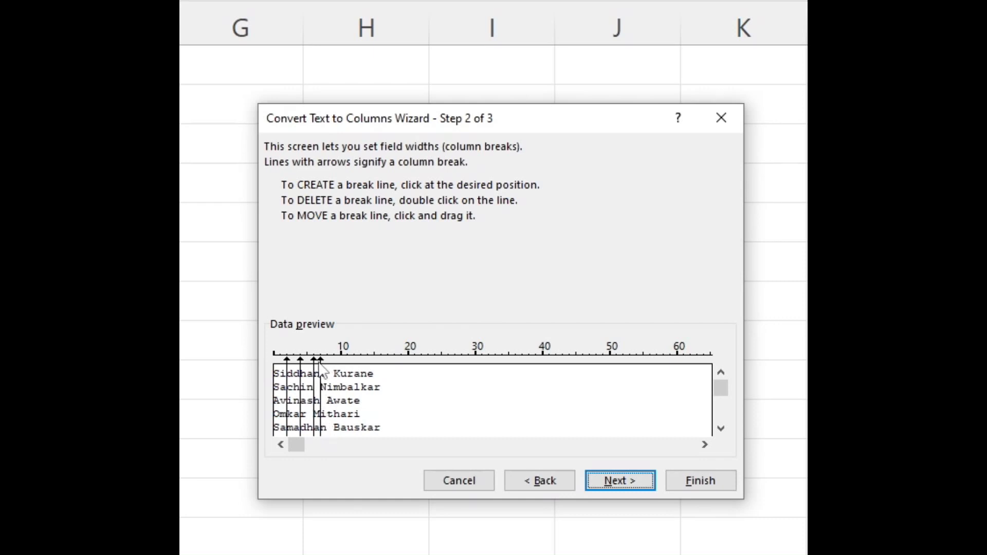
pyautogui.doubleClick(320, 368)
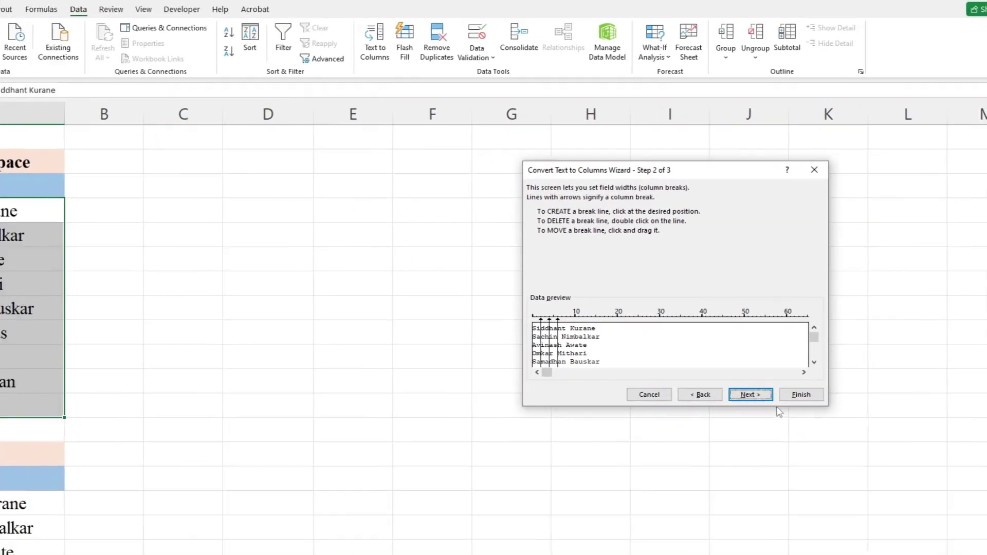
pyautogui.click(620, 481)
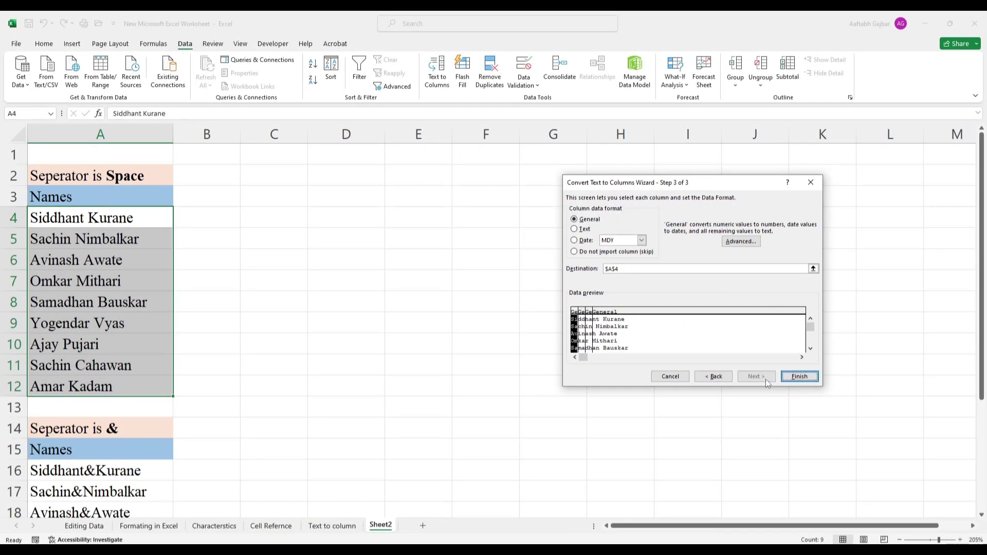
# Step: Set the split destination to C4 and finish the fixed-width split
pyautogui.click(636, 268)
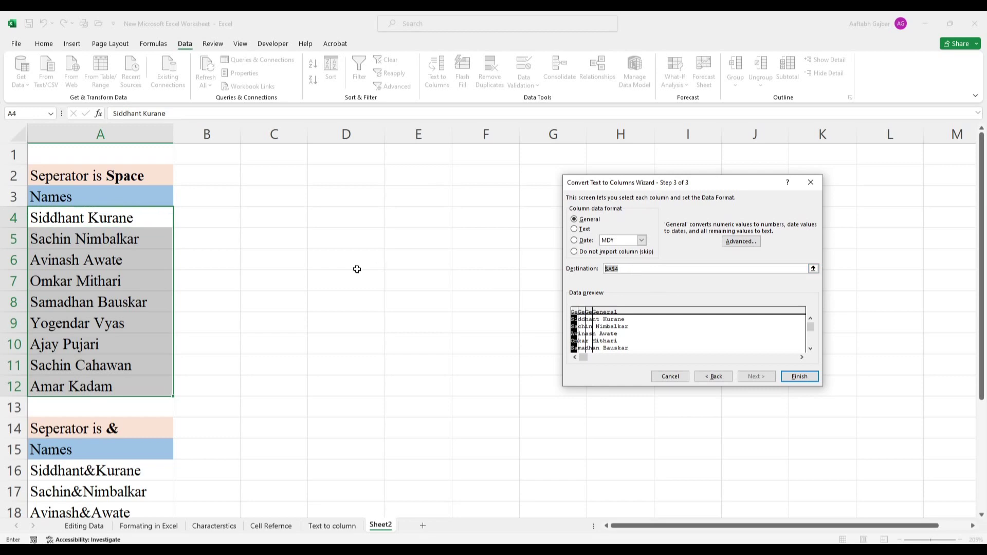
pyautogui.click(291, 215)
pyautogui.click(799, 376)
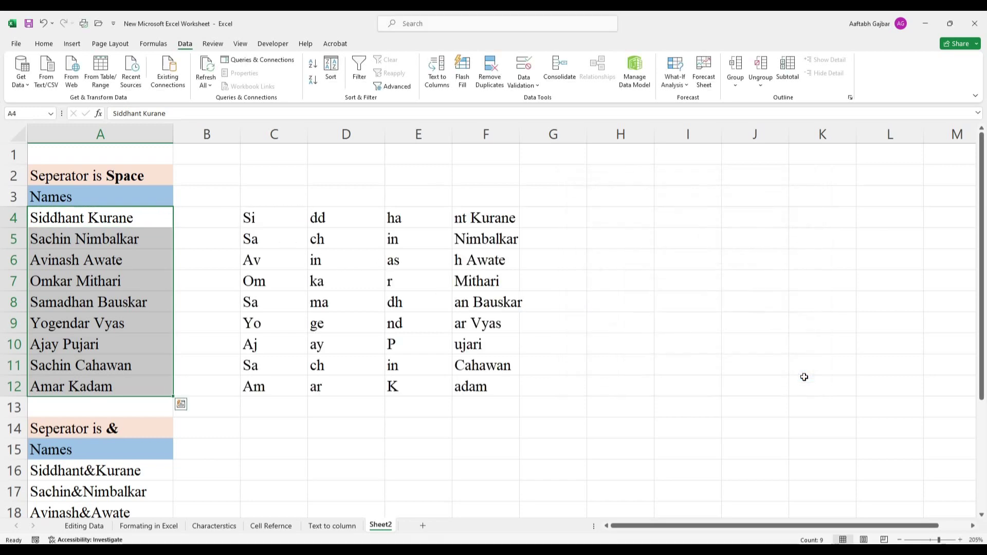
# Step: Inspect the split name fragments in C4:F12
pyautogui.click(266, 225)
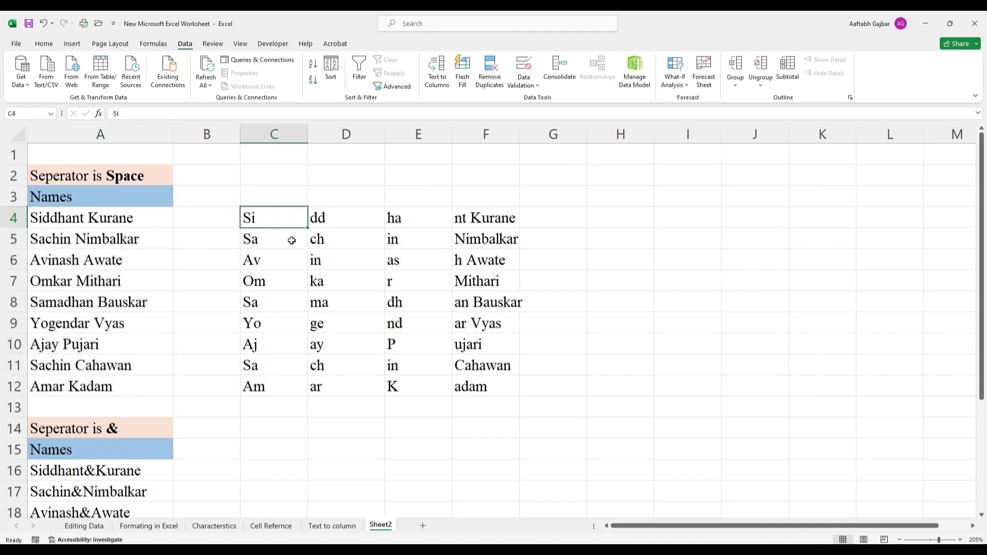
pyautogui.click(328, 221)
pyautogui.click(388, 218)
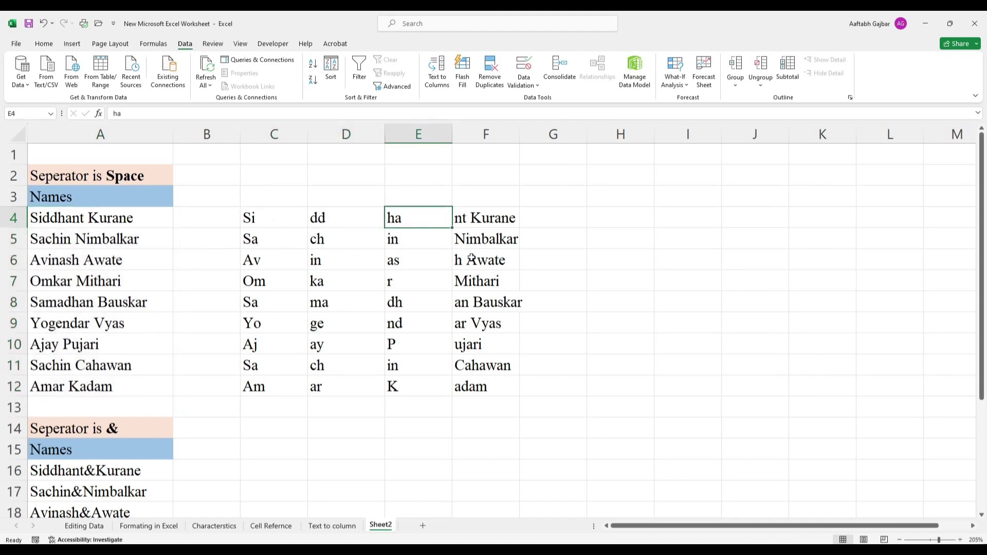
pyautogui.moveTo(485, 223); pyautogui.dragTo(487, 388)
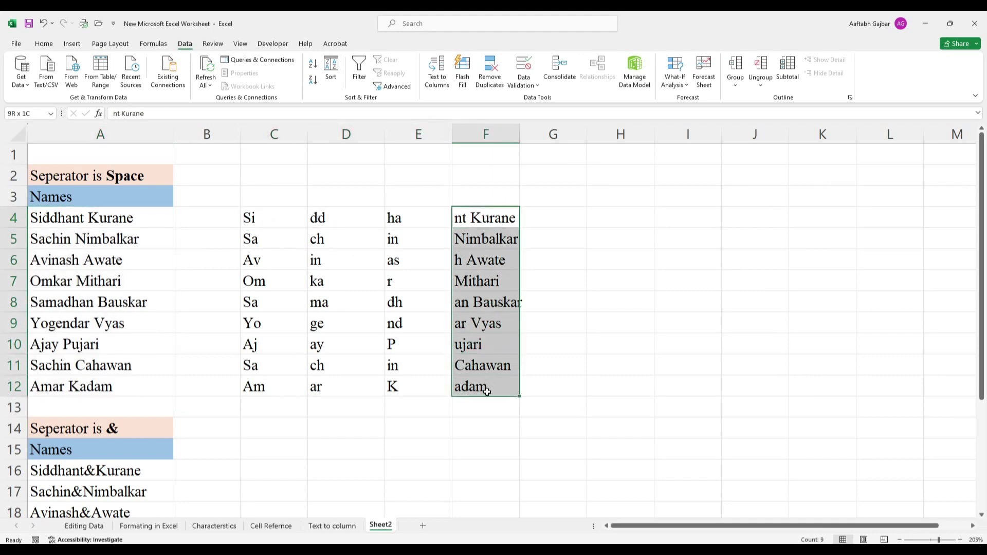
pyautogui.click(456, 430)
pyautogui.moveTo(257, 219); pyautogui.dragTo(486, 388)
pyautogui.click(320, 414)
pyautogui.moveTo(257, 218); pyautogui.dragTo(498, 391)
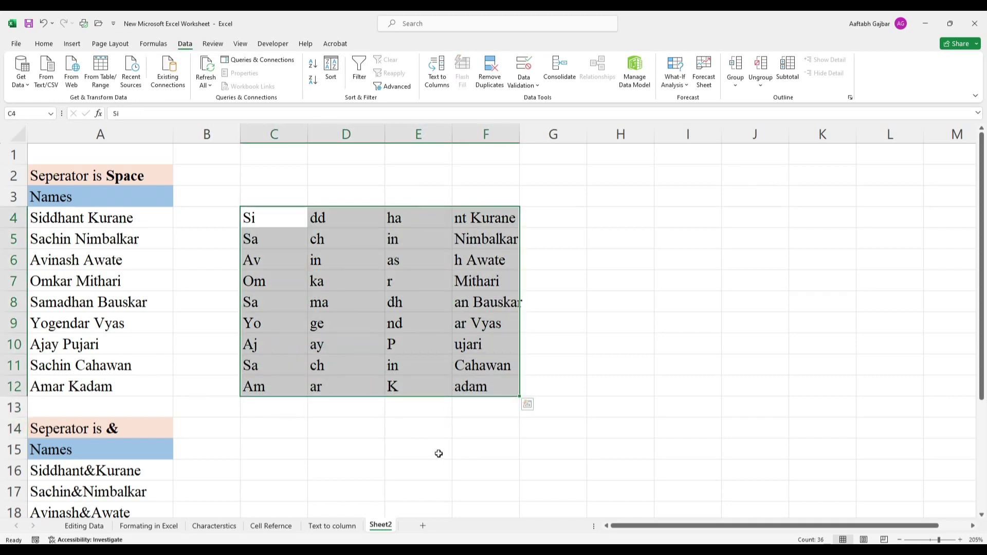
pyautogui.click(478, 442)
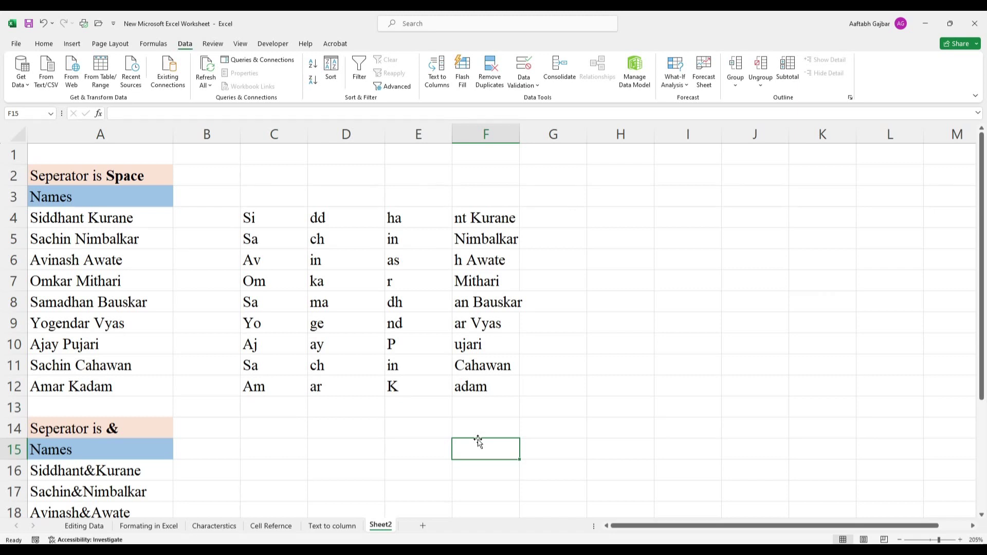
pyautogui.click(302, 223)
pyautogui.click(339, 219)
pyautogui.click(396, 220)
pyautogui.click(480, 220)
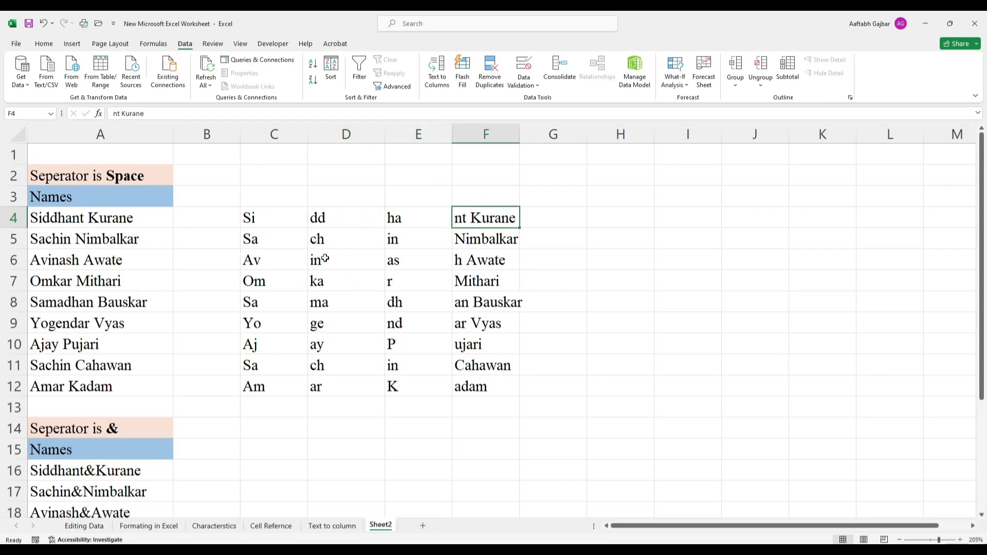
pyautogui.moveTo(278, 219); pyautogui.dragTo(484, 381)
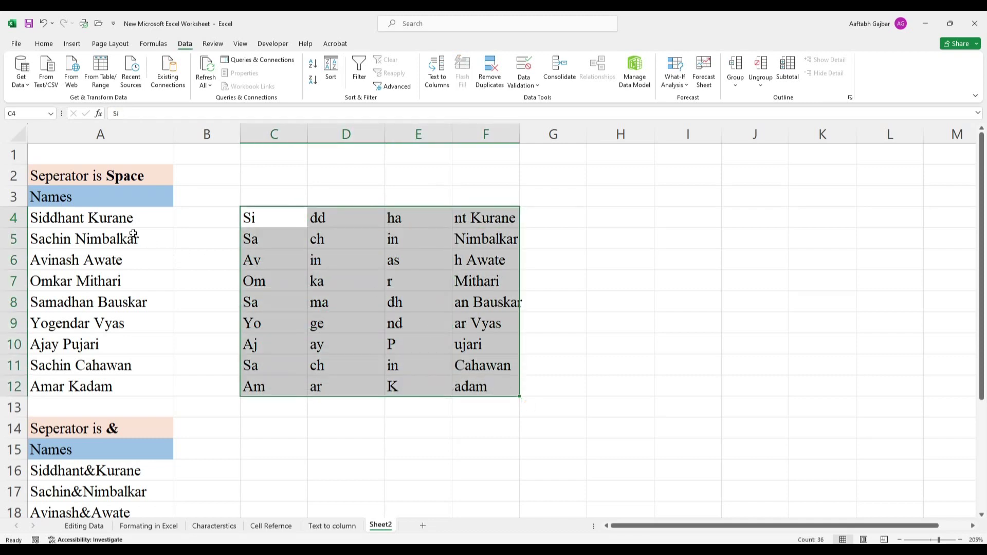
# Step: Reopen Text to Columns on A4:A12 and close it without splitting
pyautogui.moveTo(106, 219); pyautogui.dragTo(170, 384)
pyautogui.click(437, 70)
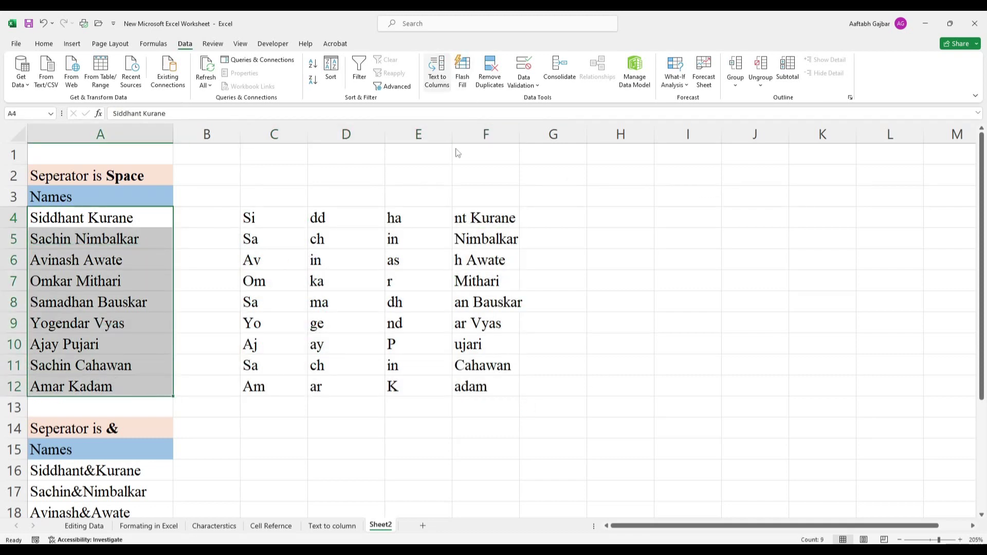
pyautogui.click(756, 376)
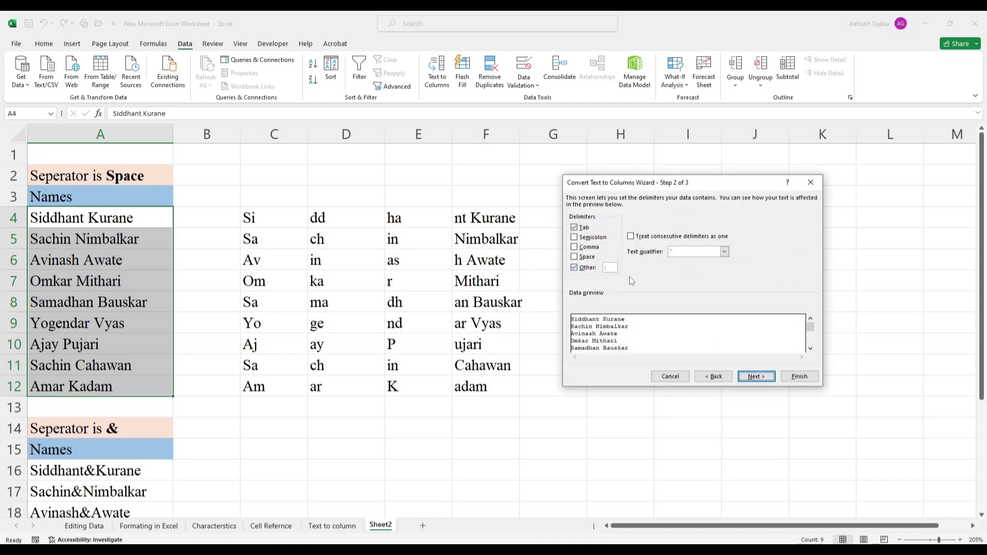
pyautogui.click(810, 182)
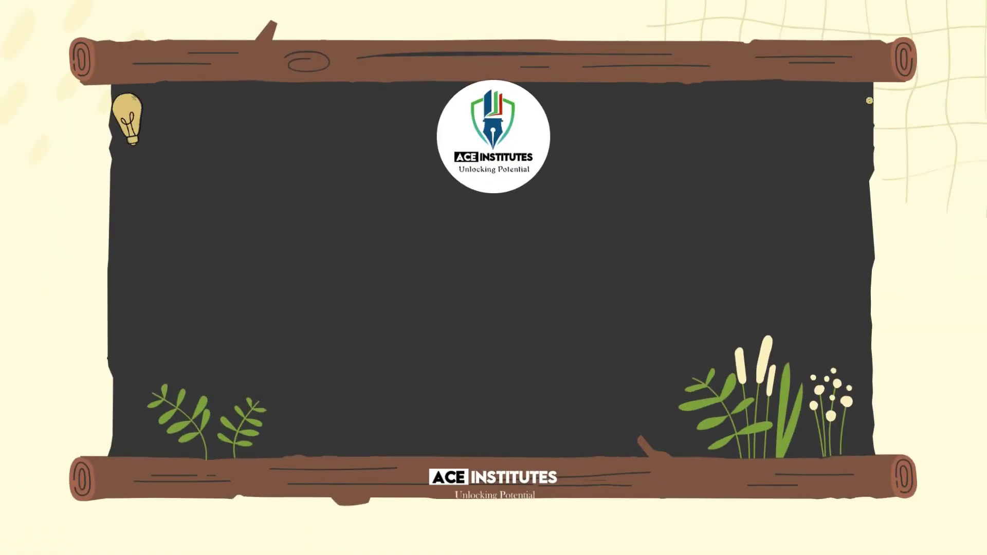